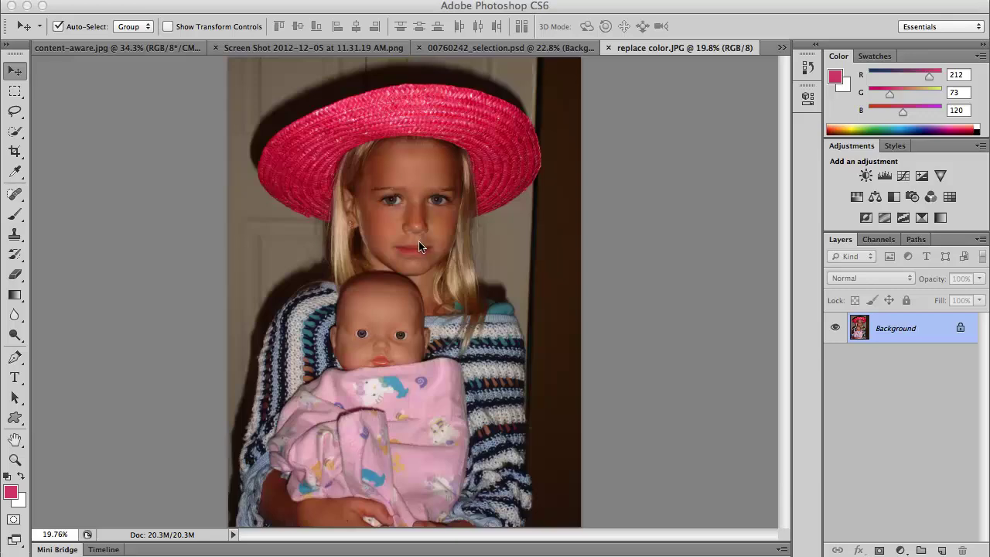
- Bring replace color.JPG to the front and activate the Quick Selection tool
{"action": "left_click", "coordinate": [156, 51]}
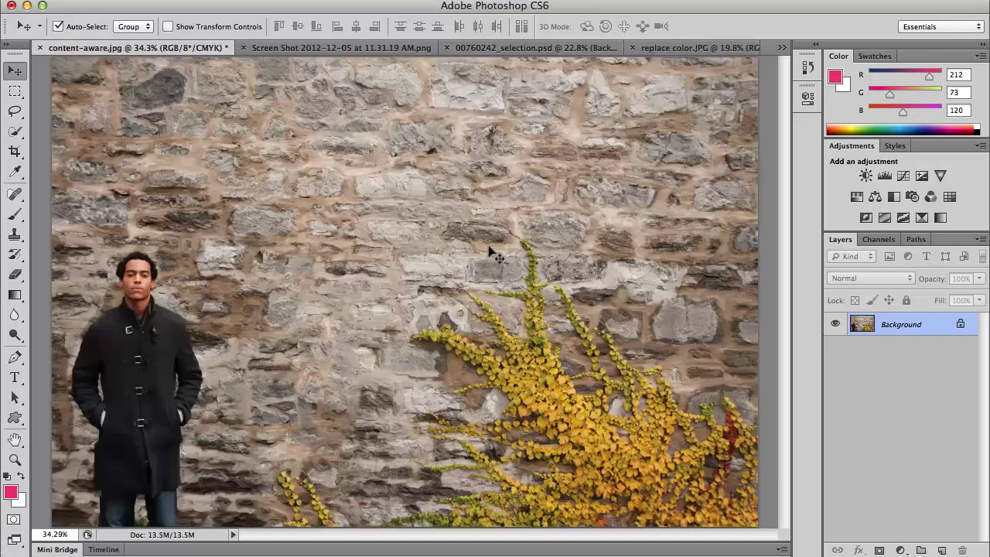
{"action": "left_click", "coordinate": [659, 46]}
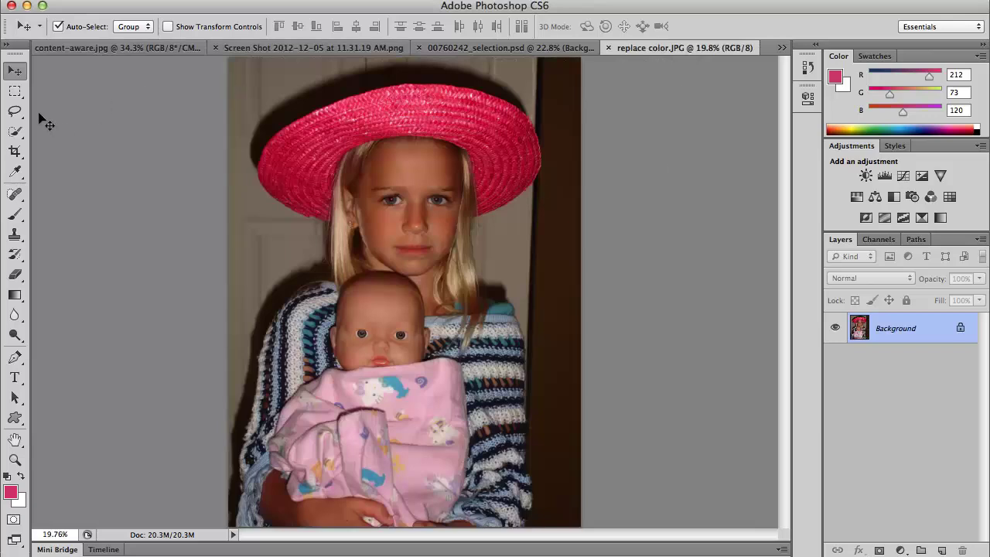
{"action": "left_click", "coordinate": [12, 113]}
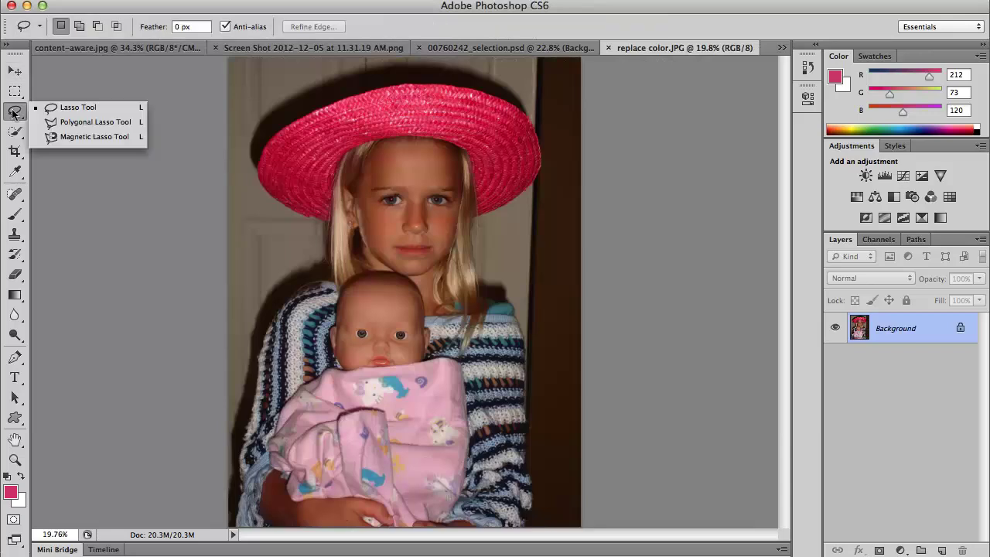
{"action": "left_click", "coordinate": [14, 129]}
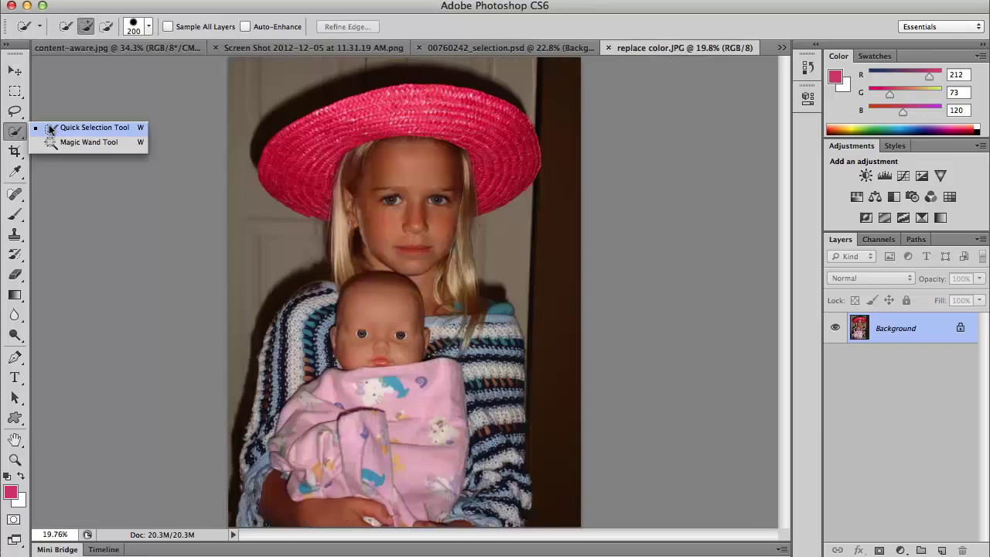
{"action": "left_click", "coordinate": [49, 128]}
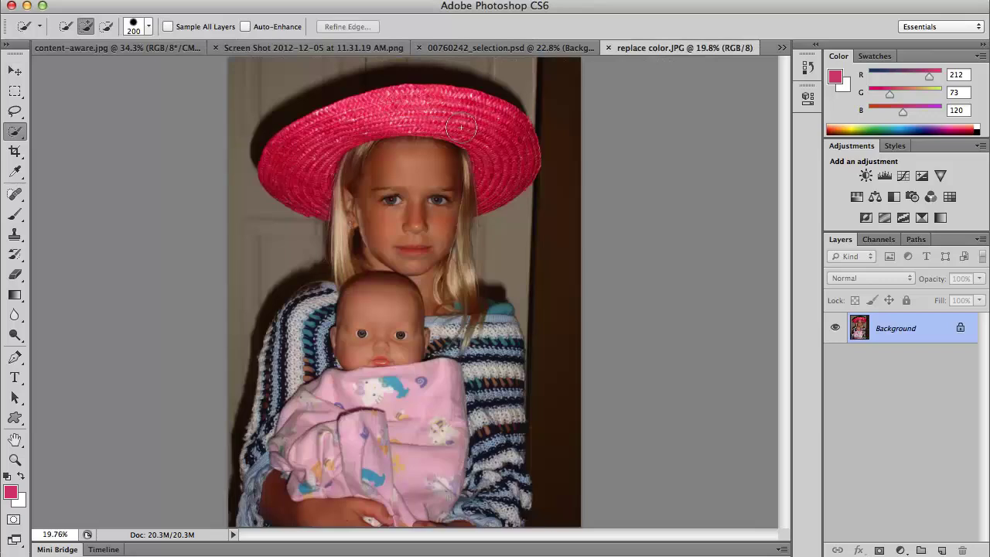
- Select the girl, her pink hat and the doll using Quick Selection with a brush size of 400
{"action": "key", "text": "bracketright"}
{"action": "key", "text": "bracketright"}
{"action": "key", "text": "bracketright"}
{"action": "key", "text": "bracketleft"}
{"action": "key", "text": "bracketleft"}
{"action": "key", "text": "bracketright"}
{"action": "key", "text": "bracketright"}
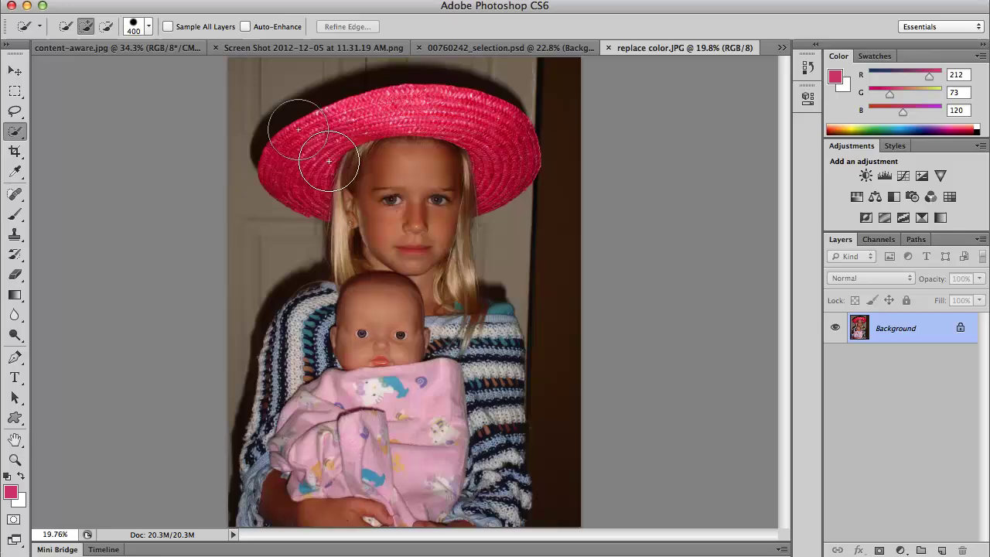
{"action": "key", "text": "bracketright"}
{"action": "key", "text": "bracketright"}
{"action": "key", "text": "bracketright"}
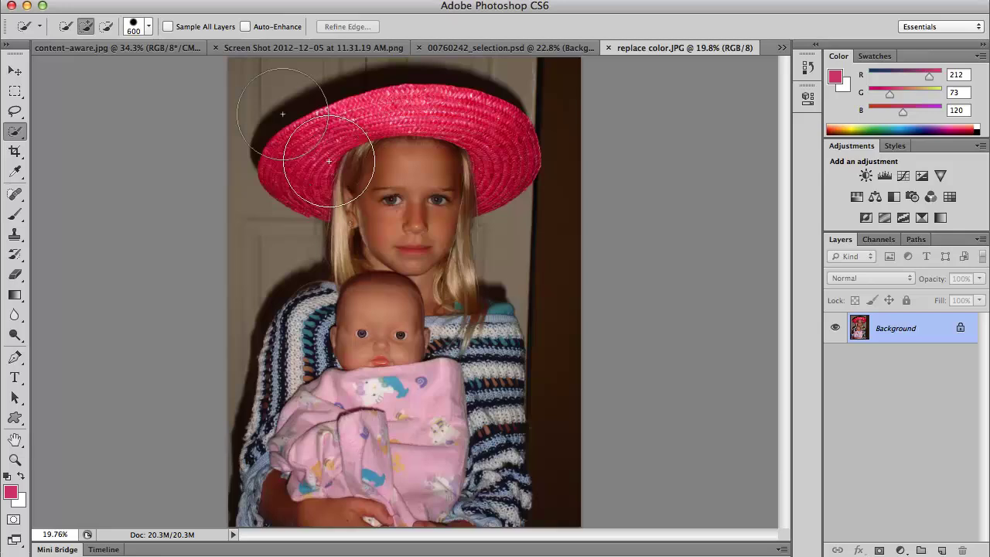
{"action": "key", "text": "bracketleft"}
{"action": "key", "text": "bracketleft"}
{"action": "key", "text": "bracketleft"}
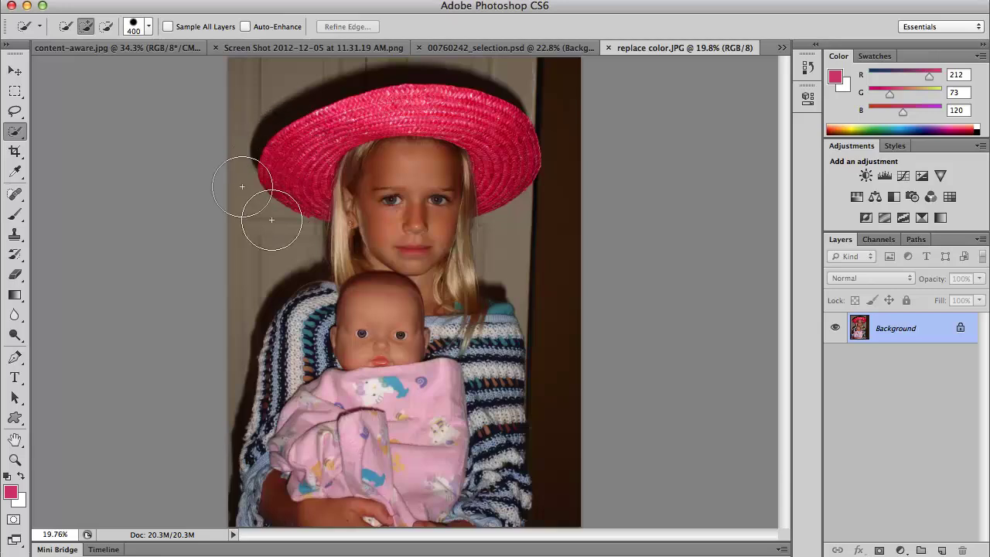
{"action": "mouse_move", "coordinate": [294, 138]}
{"action": "left_mouse_down"}
{"action": "mouse_move", "coordinate": [332, 157]}
{"action": "mouse_move", "coordinate": [418, 132]}
{"action": "mouse_move", "coordinate": [468, 143]}
{"action": "mouse_move", "coordinate": [475, 166]}
{"action": "mouse_move", "coordinate": [477, 140]}
{"action": "left_mouse_up"}
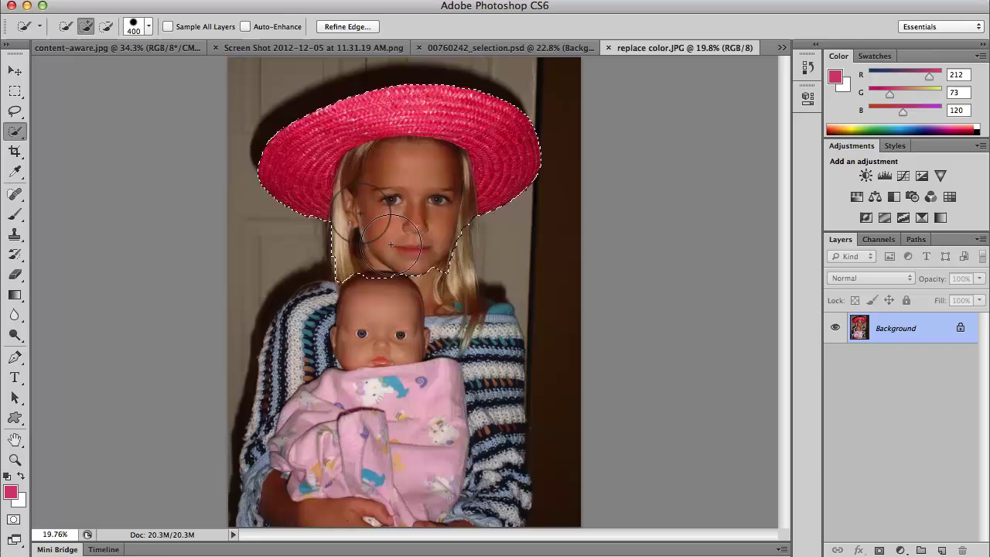
{"action": "mouse_move", "coordinate": [387, 240]}
{"action": "left_mouse_down"}
{"action": "mouse_move", "coordinate": [435, 317]}
{"action": "mouse_move", "coordinate": [472, 340]}
{"action": "mouse_move", "coordinate": [441, 387]}
{"action": "mouse_move", "coordinate": [455, 474]}
{"action": "mouse_move", "coordinate": [404, 420]}
{"action": "mouse_move", "coordinate": [332, 441]}
{"action": "mouse_move", "coordinate": [308, 362]}
{"action": "mouse_move", "coordinate": [357, 340]}
{"action": "mouse_move", "coordinate": [324, 369]}
{"action": "mouse_move", "coordinate": [306, 363]}
{"action": "mouse_move", "coordinate": [336, 379]}
{"action": "mouse_move", "coordinate": [313, 379]}
{"action": "mouse_move", "coordinate": [297, 356]}
{"action": "mouse_move", "coordinate": [314, 322]}
{"action": "mouse_move", "coordinate": [283, 282]}
{"action": "mouse_move", "coordinate": [324, 348]}
{"action": "mouse_move", "coordinate": [291, 488]}
{"action": "mouse_move", "coordinate": [288, 463]}
{"action": "mouse_move", "coordinate": [315, 468]}
{"action": "mouse_move", "coordinate": [302, 470]}
{"action": "left_mouse_up"}
- With a brush size of 175, subtract the door area between hat brim and right shoulder, and add the missed edge of the left hair
{"action": "key", "text": "bracketleft"}
{"action": "key", "text": "bracketleft"}
{"action": "key", "text": "bracketleft"}
{"action": "key", "text": "bracketleft"}
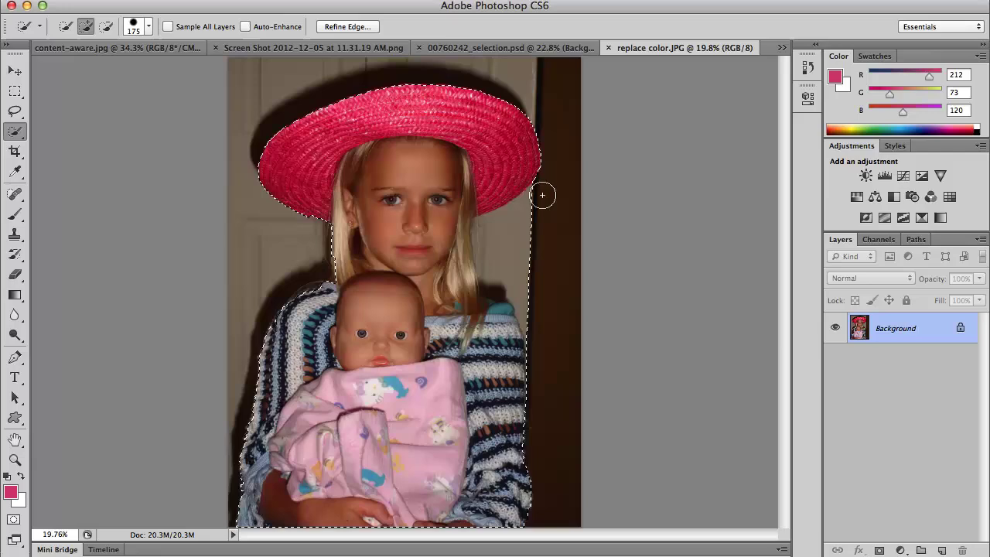
{"action": "key", "text": "alt"}
{"action": "key", "text": "alt"}
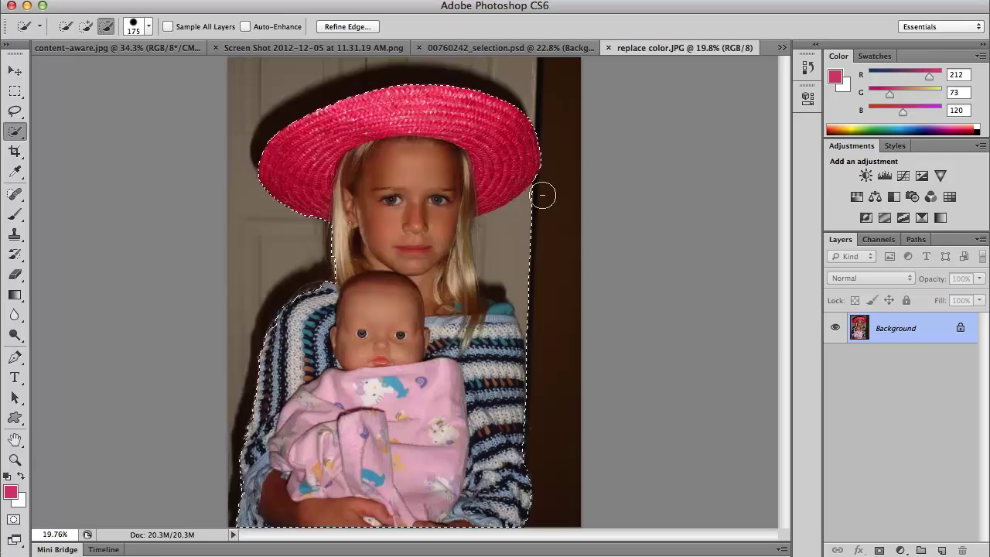
{"action": "key", "text": "alt"}
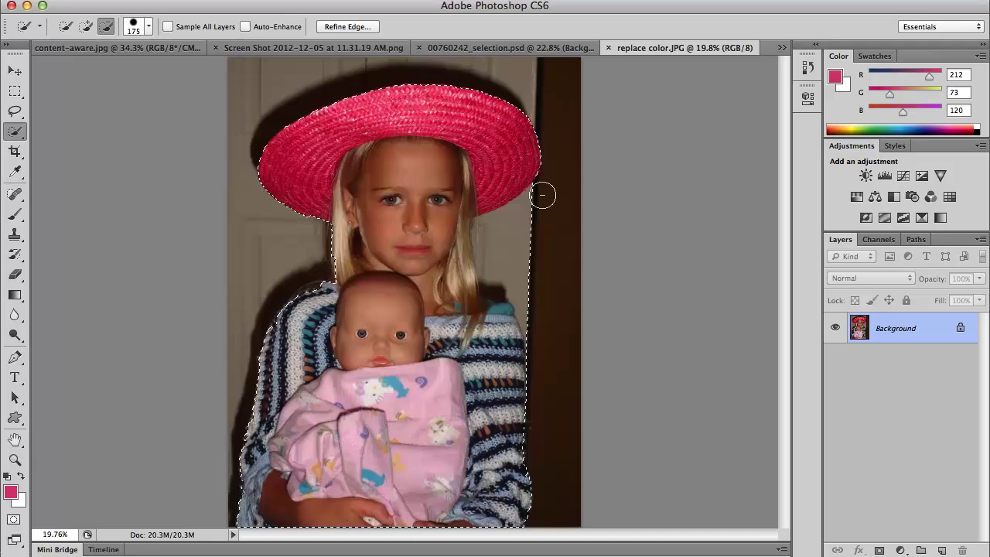
{"action": "key", "text": "alt"}
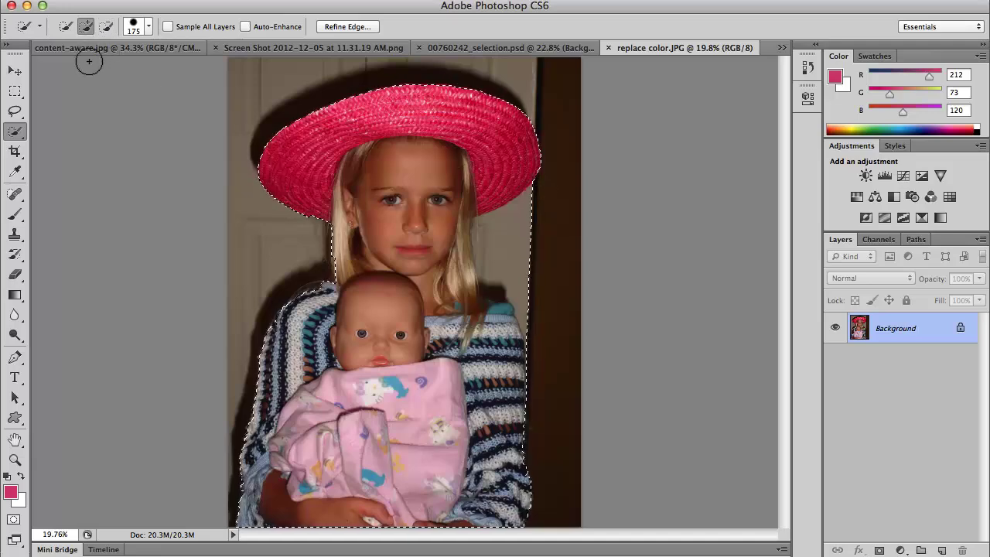
{"action": "key", "text": "alt"}
{"action": "key", "text": "alt"}
{"action": "key", "text": "alt"}
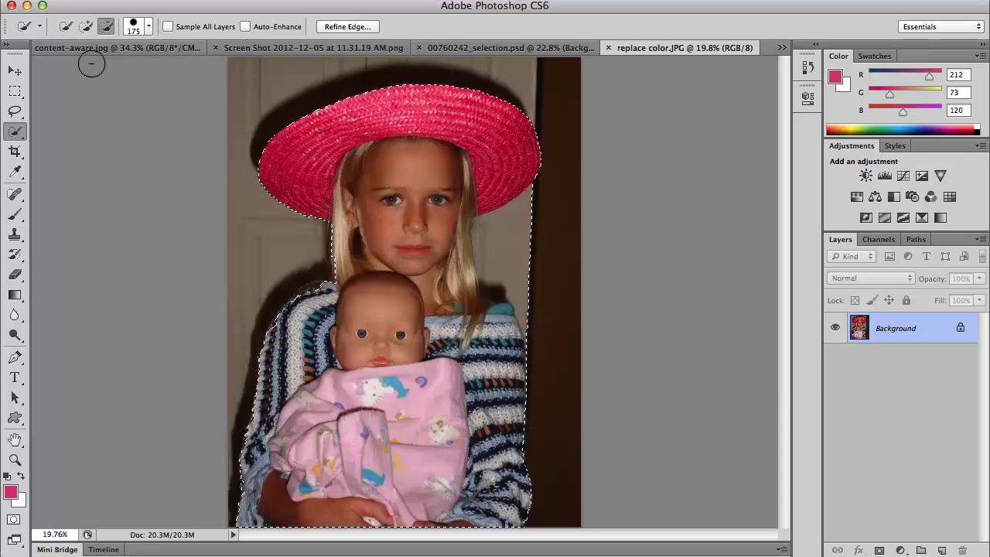
{"action": "key", "text": "alt"}
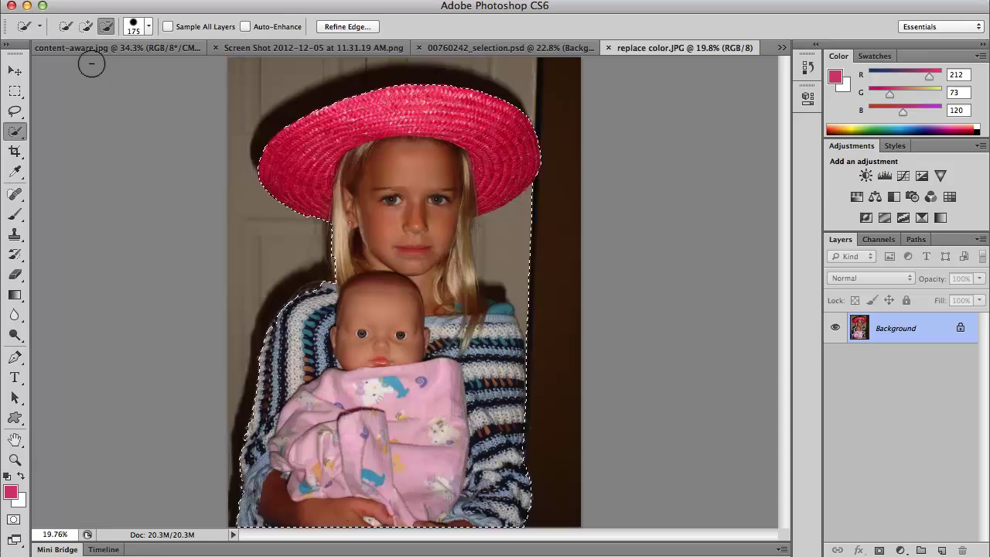
{"action": "key", "text": "alt"}
{"action": "key", "text": "alt"}
{"action": "key", "text": "alt"}
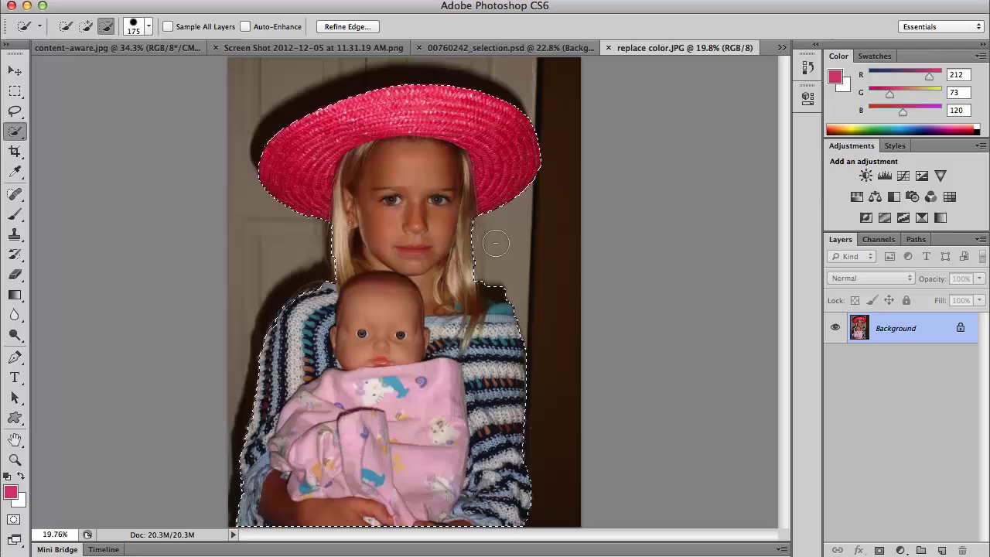
{"action": "key", "text": "alt"}
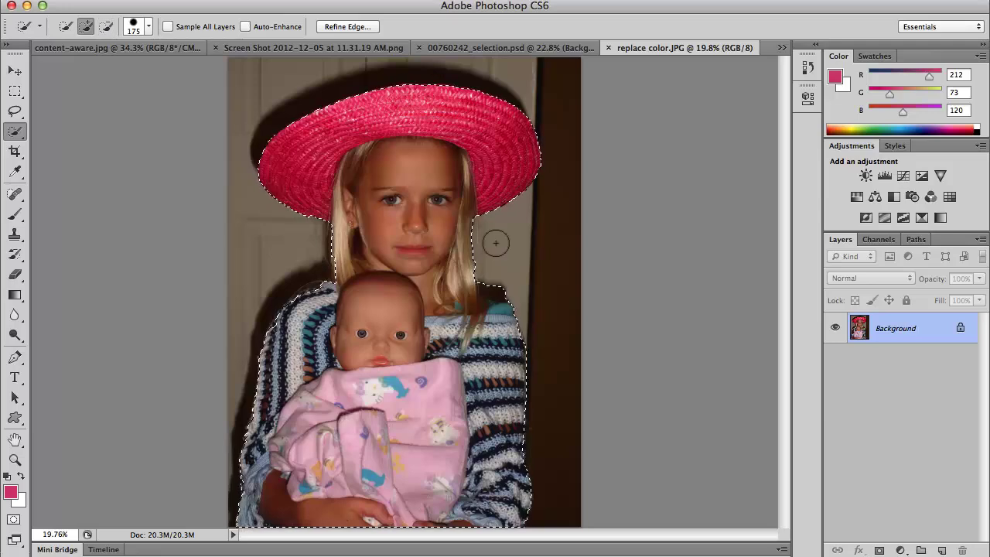
{"action": "left_click_drag", "start_coordinate": [394, 288], "coordinate": [302, 353]}
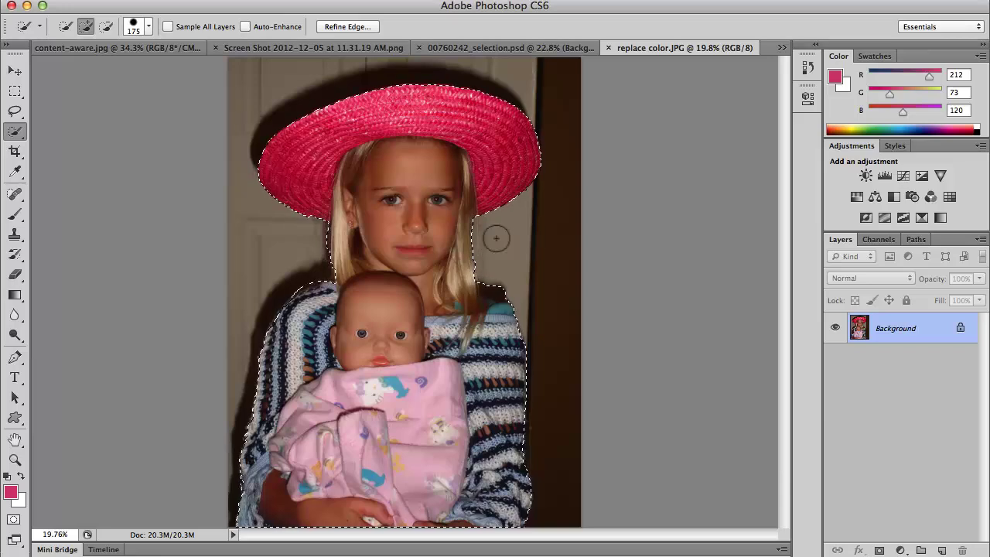
{"action": "key", "text": "alt"}
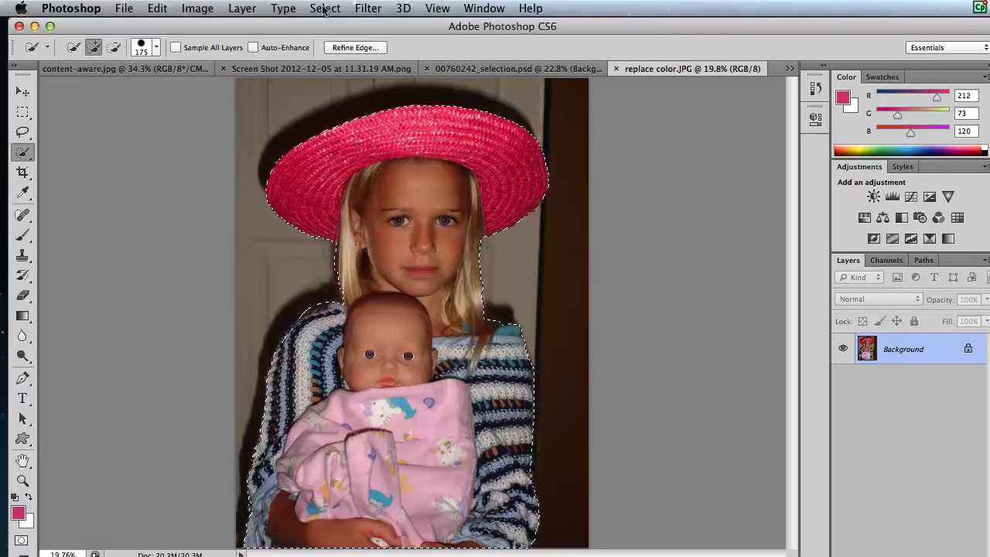
- Open Refine Edge for the selection, move the dialog clear of the figure and check the available view modes
{"action": "left_click", "coordinate": [324, 8]}
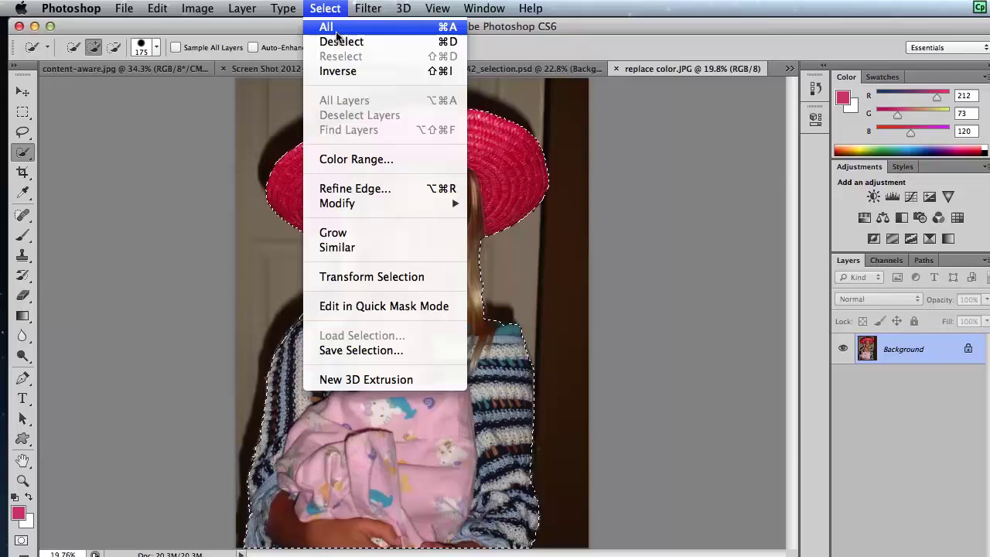
{"action": "left_click", "coordinate": [356, 189]}
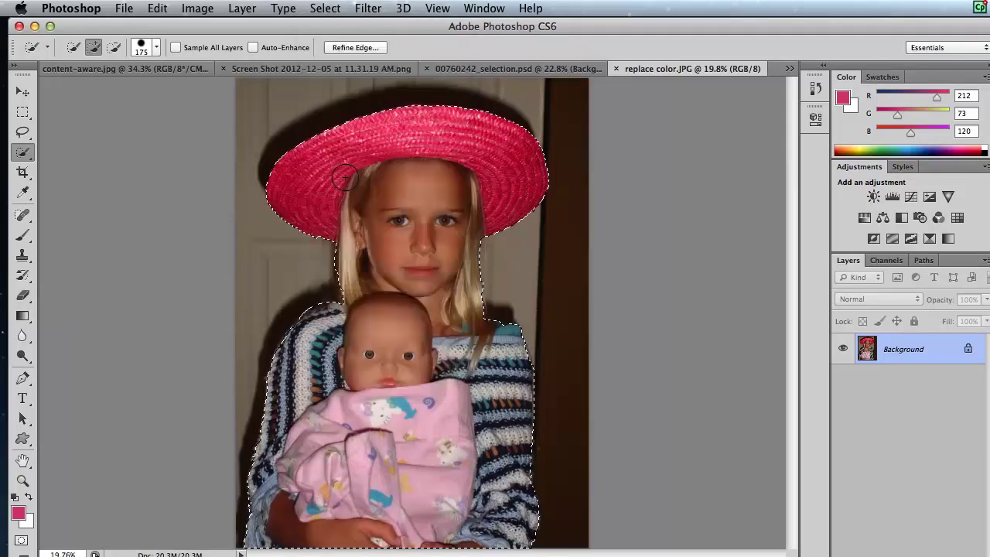
{"action": "left_click_drag", "start_coordinate": [688, 62], "coordinate": [621, 97]}
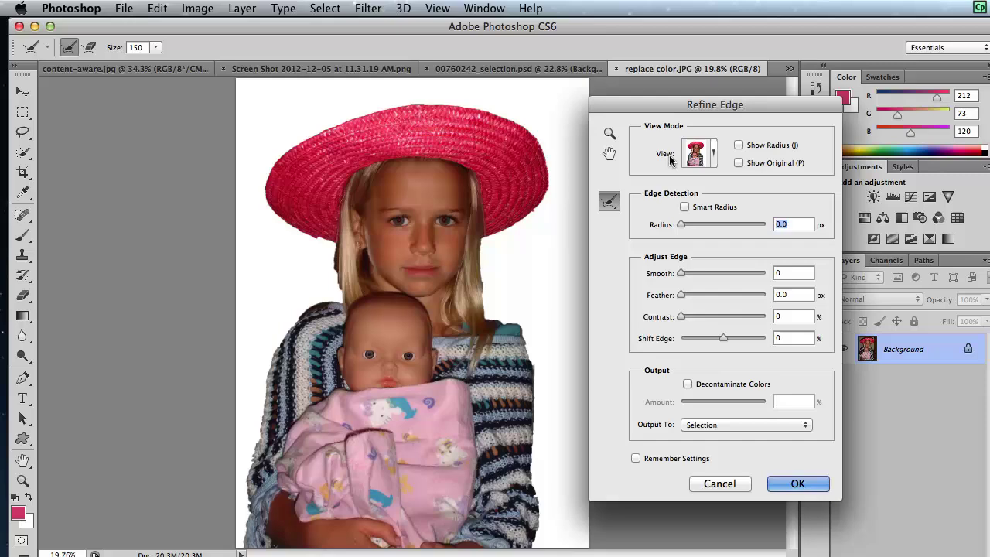
{"action": "left_click", "coordinate": [710, 152]}
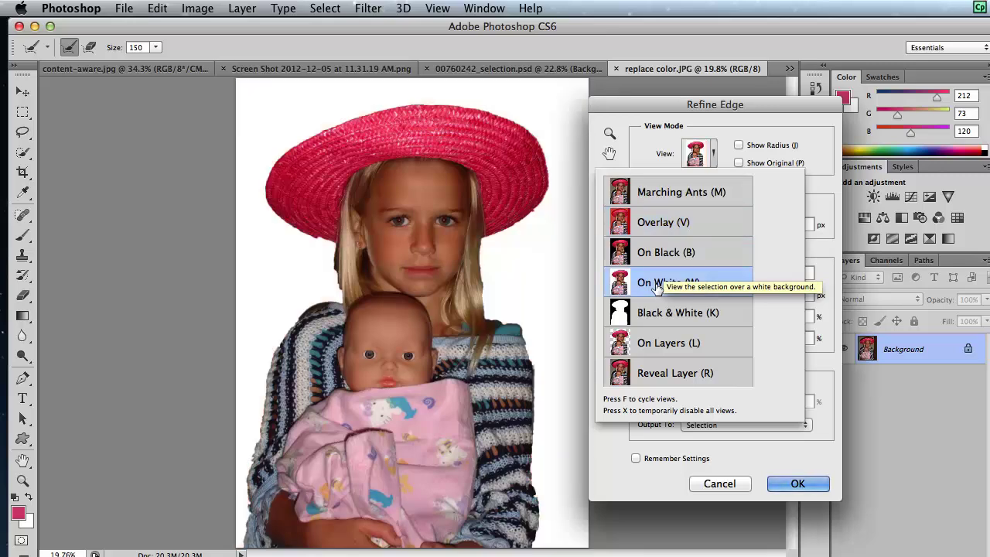
{"action": "left_click", "coordinate": [724, 154]}
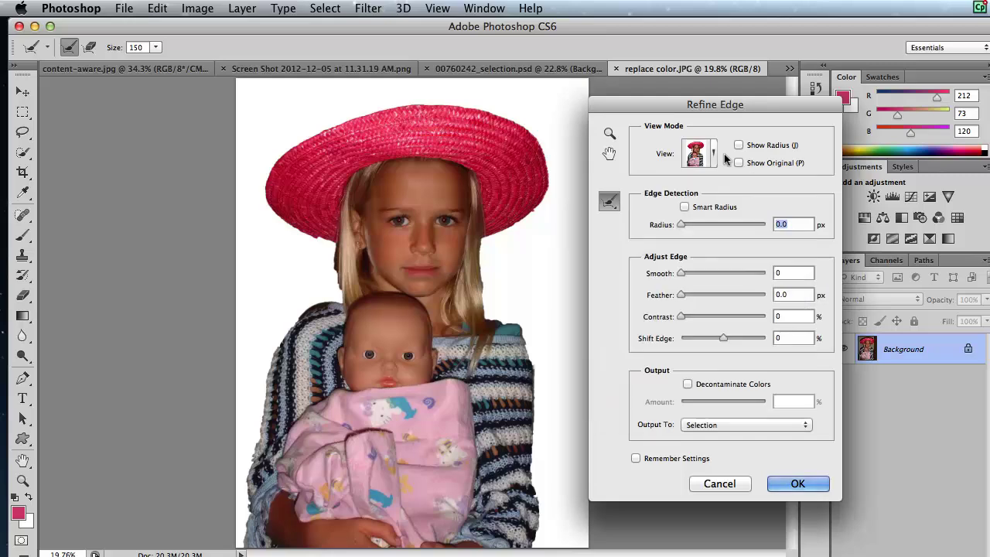
- Enable Smart Radius and set the edge detection radius to 5.8 px
{"action": "left_click", "coordinate": [684, 207]}
{"action": "left_click_drag", "start_coordinate": [681, 224], "coordinate": [718, 225]}
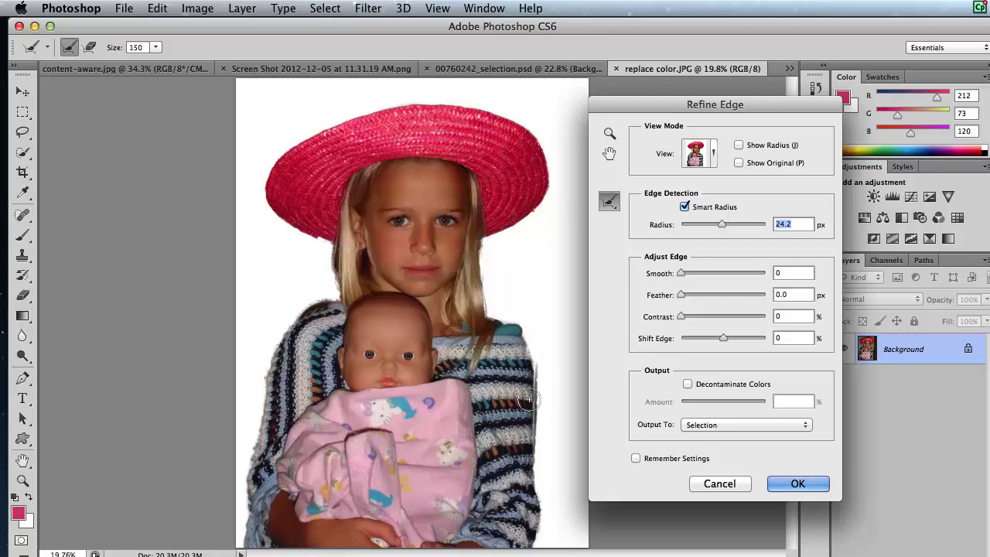
{"action": "left_click_drag", "start_coordinate": [722, 224], "coordinate": [710, 224]}
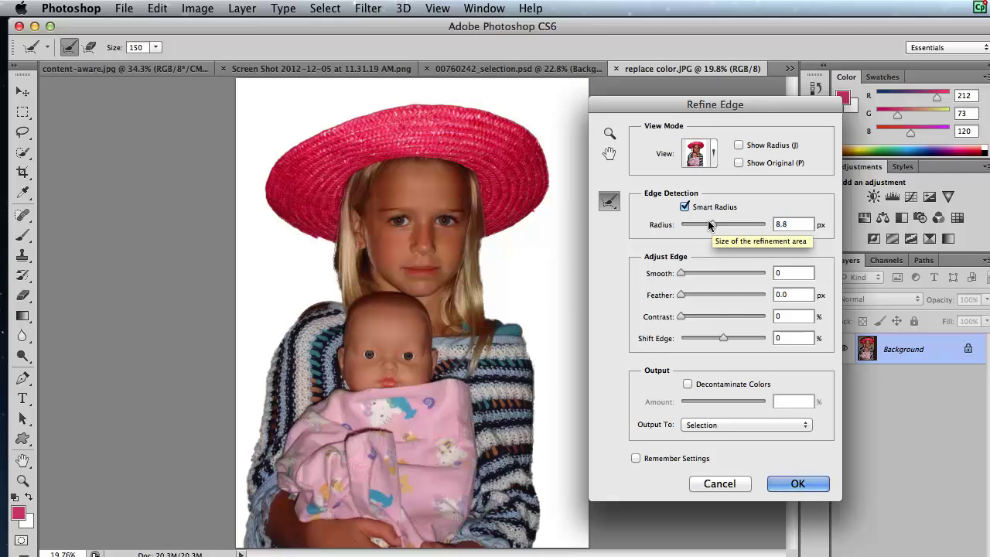
{"action": "left_click_drag", "start_coordinate": [710, 225], "coordinate": [710, 225]}
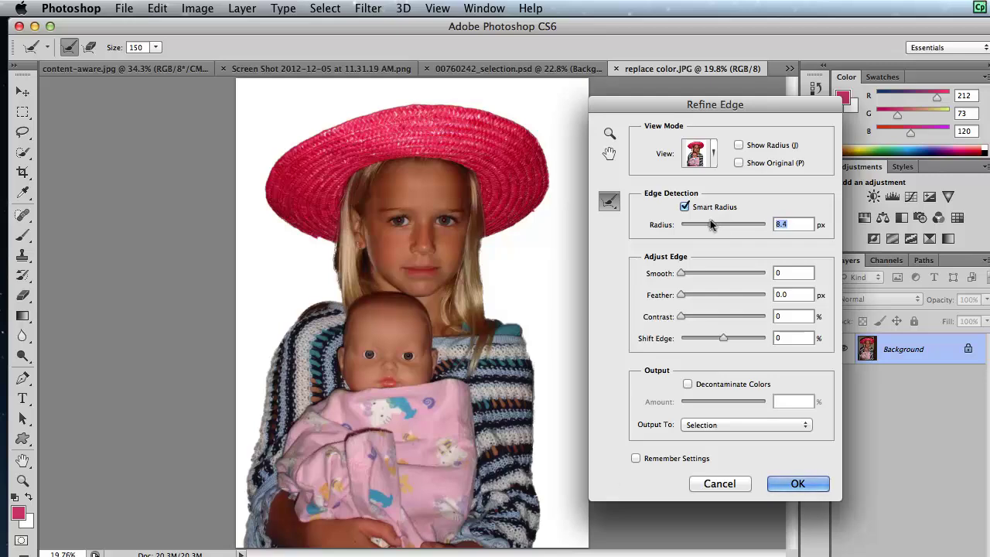
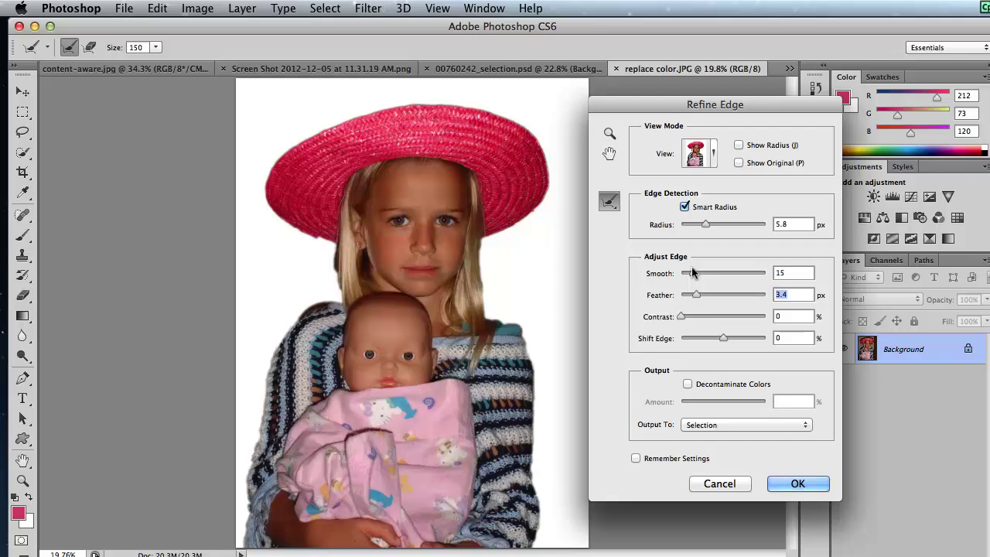
- Adjust the selection edge to Smooth 18, Feather 2.0 px, Contrast 50% and Shift Edge -16%
{"action": "left_click_drag", "start_coordinate": [690, 271], "coordinate": [698, 270]}
{"action": "left_click_drag", "start_coordinate": [699, 267], "coordinate": [689, 295]}
{"action": "key", "text": "Down"}
{"action": "left_click_drag", "start_coordinate": [678, 317], "coordinate": [723, 317]}
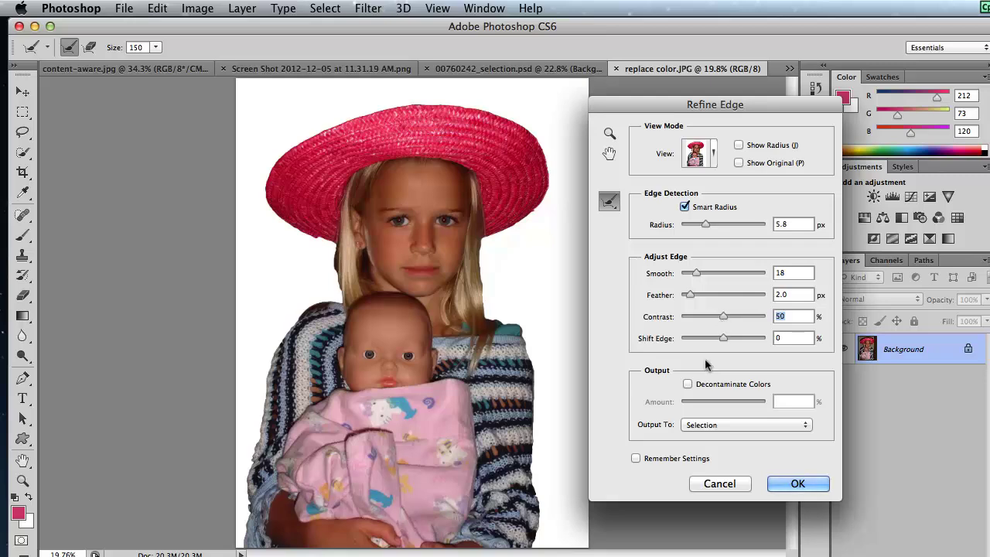
{"action": "left_click_drag", "start_coordinate": [722, 334], "coordinate": [695, 334]}
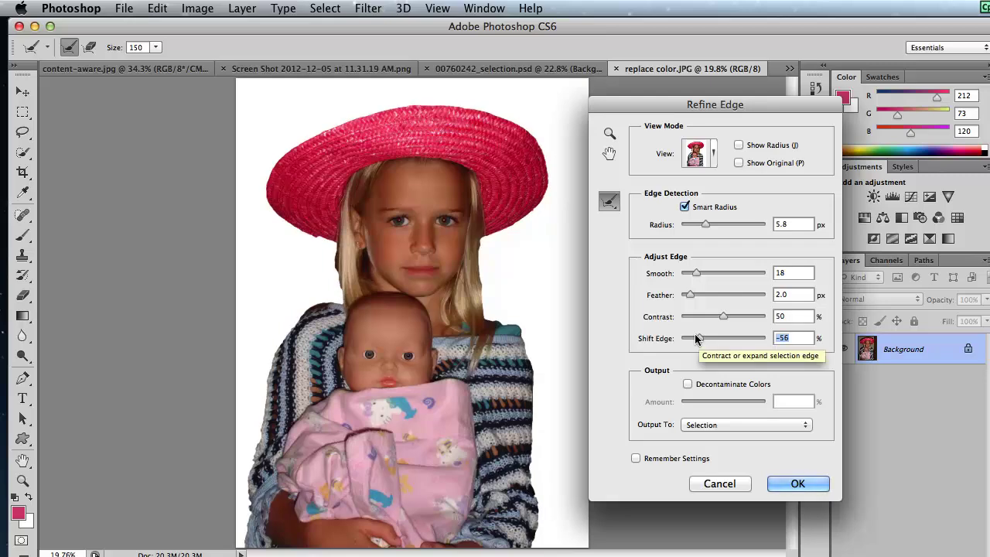
{"action": "left_click_drag", "start_coordinate": [696, 338], "coordinate": [718, 342]}
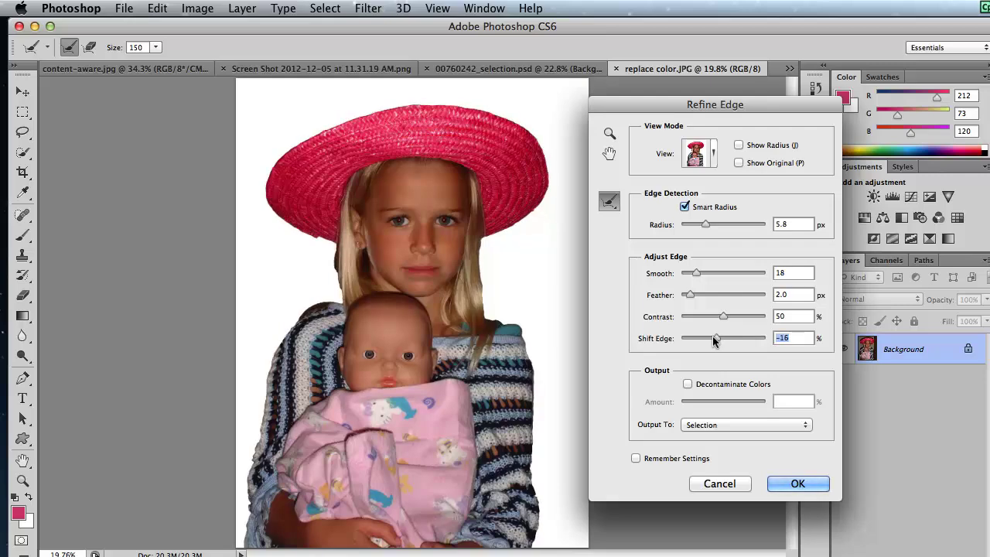
- Enable Decontaminate Colors with an amount of 46%
{"action": "left_click", "coordinate": [687, 384]}
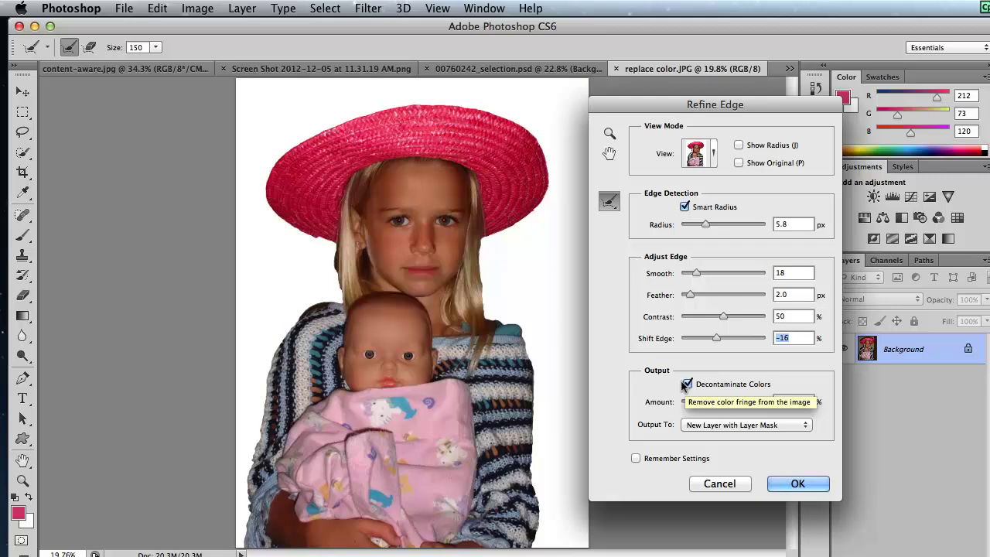
{"action": "left_click", "coordinate": [721, 400]}
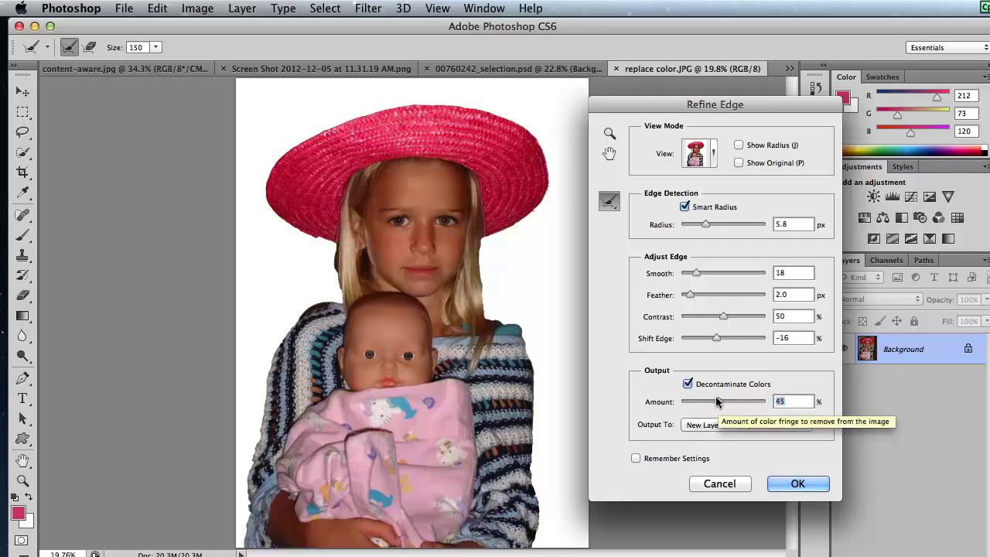
{"action": "mouse_move", "coordinate": [724, 400]}
{"action": "left_mouse_down"}
{"action": "mouse_move", "coordinate": [741, 399]}
{"action": "mouse_move", "coordinate": [718, 402]}
{"action": "left_mouse_up"}
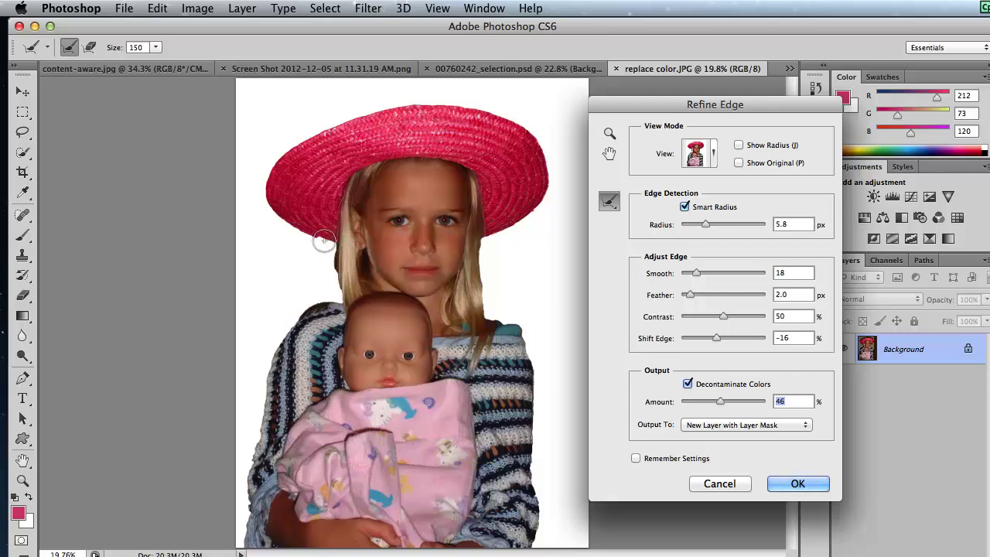
- Brush over the hair edges on both sides of the face with the Refine Radius tool at size 150
{"action": "left_click_drag", "start_coordinate": [325, 266], "coordinate": [331, 288]}
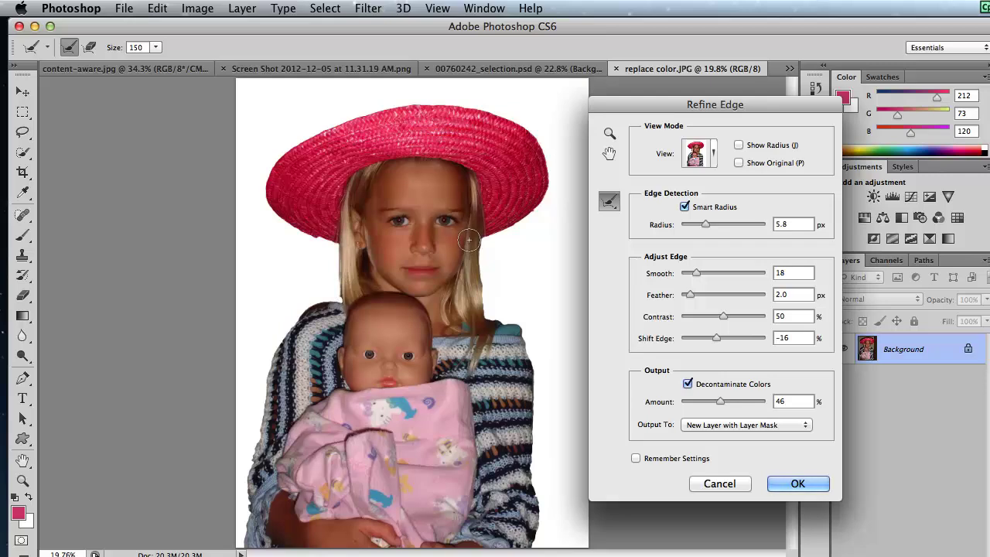
{"action": "key", "text": "bracketright"}
{"action": "key", "text": "bracketright"}
{"action": "key", "text": "bracketleft"}
{"action": "key", "text": "bracketleft"}
{"action": "left_click_drag", "start_coordinate": [464, 235], "coordinate": [481, 323]}
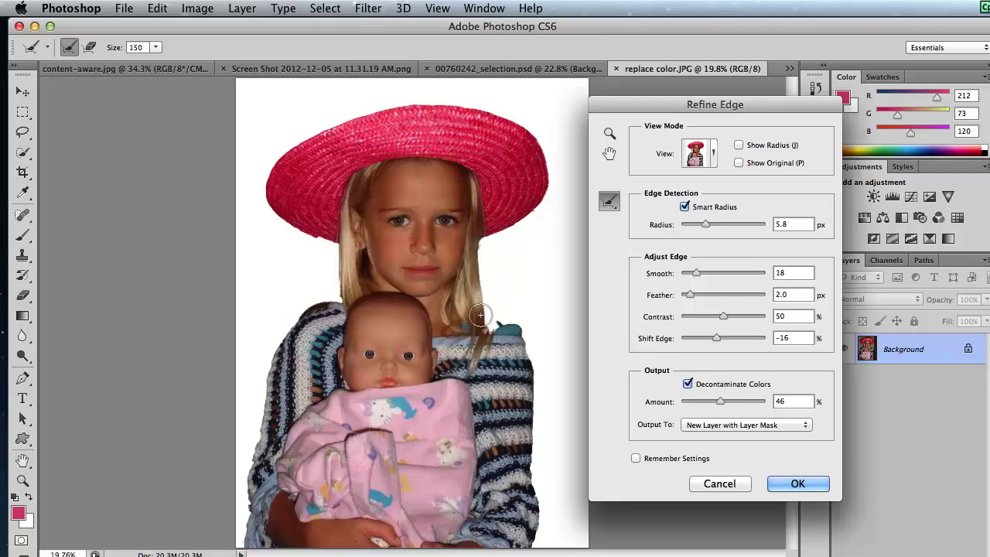
{"action": "left_click_drag", "start_coordinate": [480, 314], "coordinate": [487, 313]}
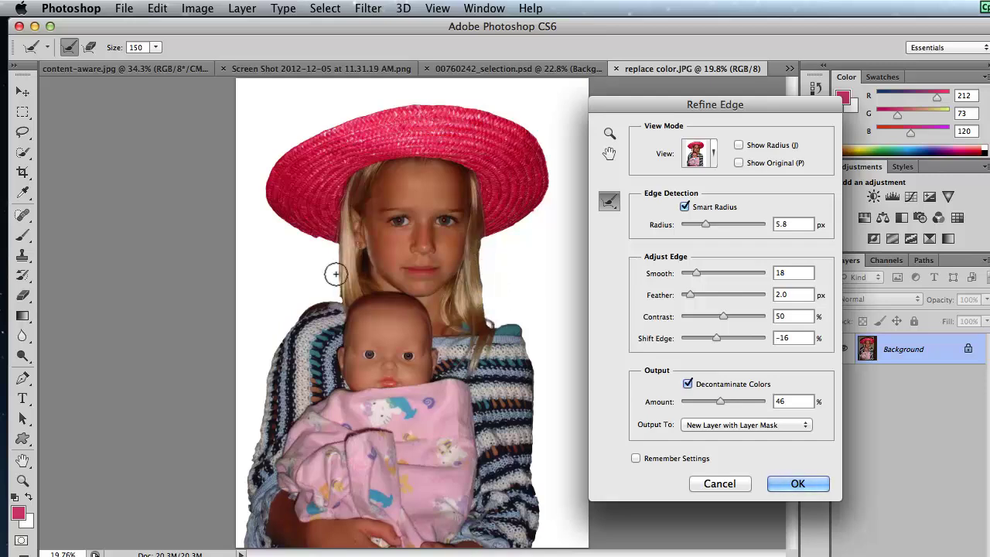
- Refine the edge of the knitted shoulder beside the doll with the brush reduced to size 80, and output the cutout as a new layer with layer mask
{"action": "left_click", "coordinate": [294, 301]}
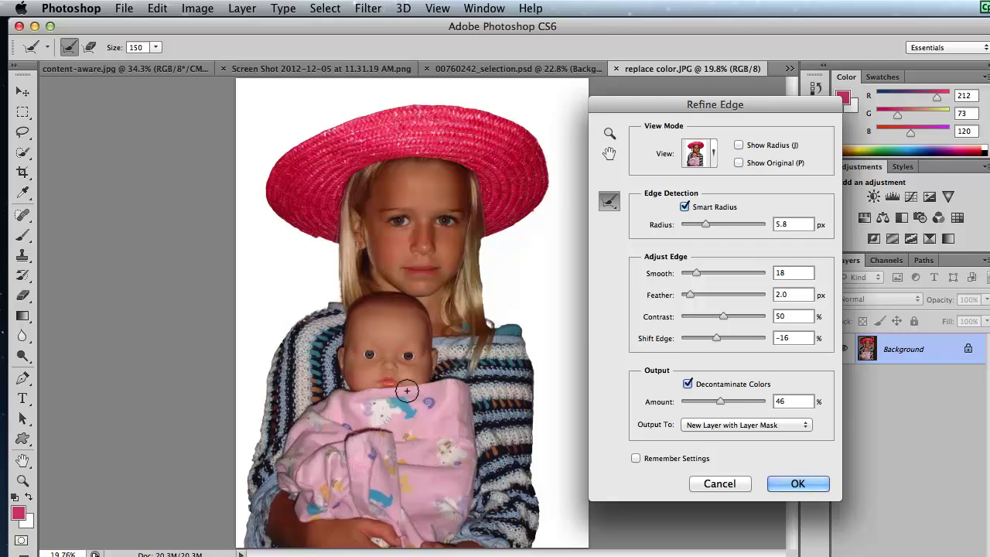
{"action": "left_click_drag", "start_coordinate": [321, 309], "coordinate": [317, 314]}
{"action": "key", "text": "bracketleft"}
{"action": "key", "text": "bracketleft"}
{"action": "key", "text": "bracketleft"}
{"action": "key", "text": "bracketleft"}
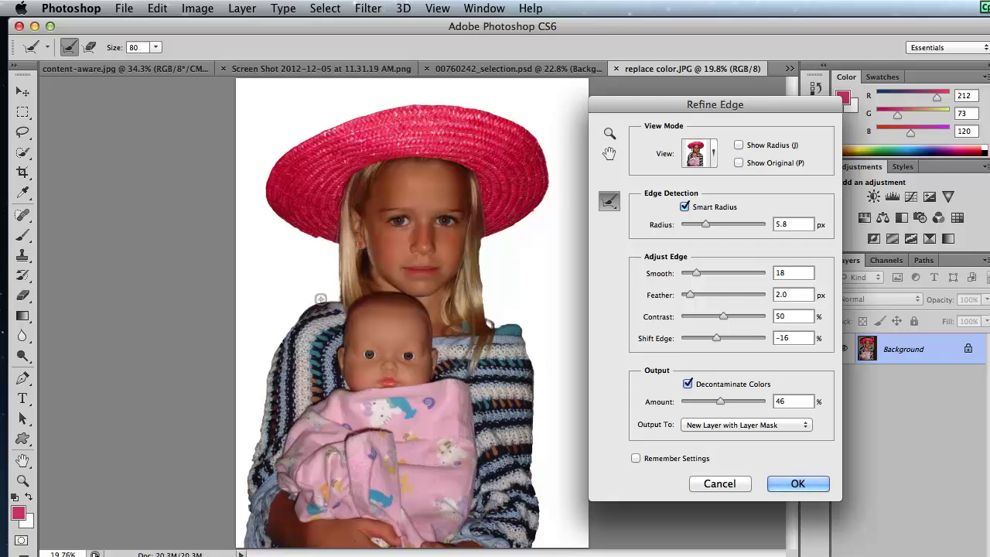
{"action": "left_click_drag", "start_coordinate": [306, 302], "coordinate": [297, 313]}
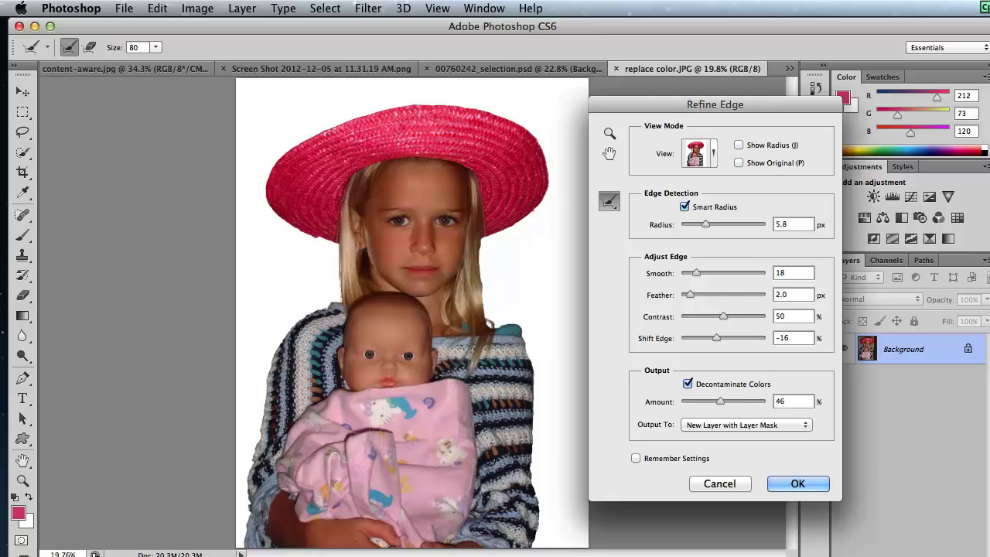
{"action": "left_click", "coordinate": [787, 482]}
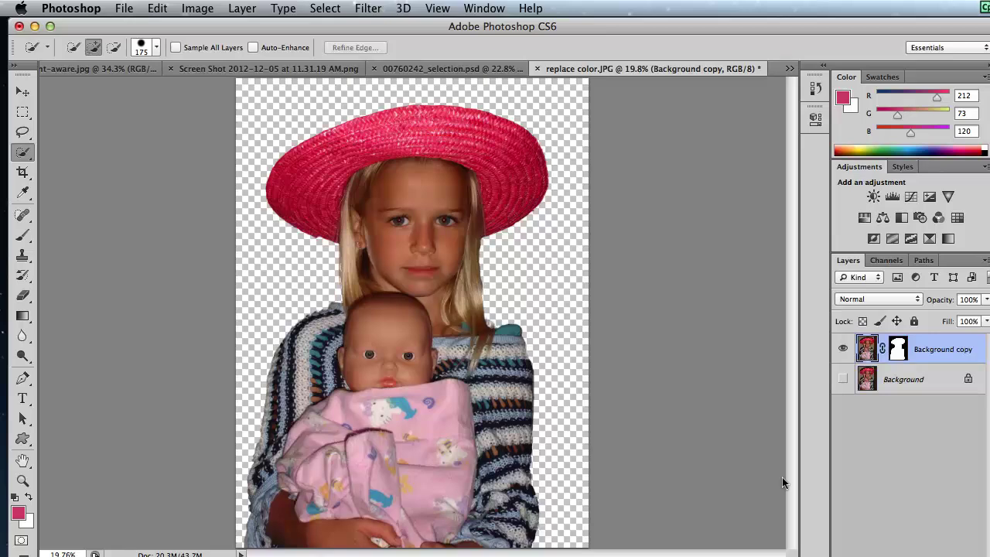
- Move the cutout girl into content-aware.jpg, accept the color profile conversion and position her over the stone wall beside the man
{"action": "left_click", "coordinate": [21, 92]}
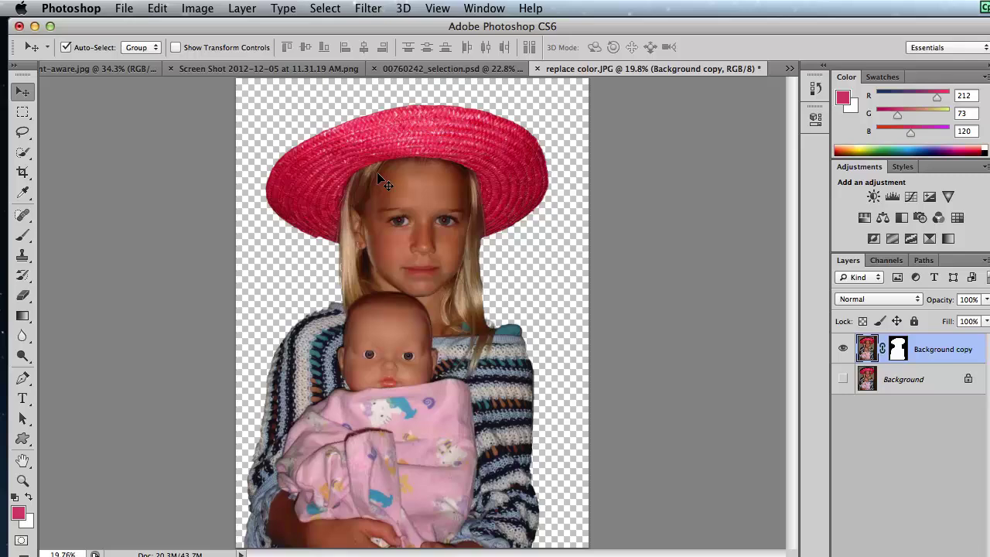
{"action": "left_click_drag", "start_coordinate": [377, 177], "coordinate": [525, 317]}
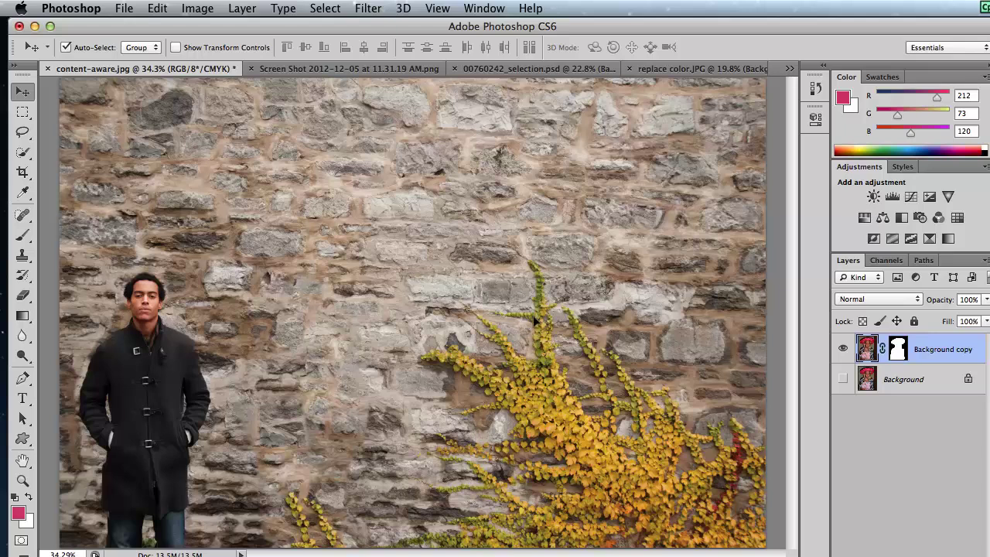
{"action": "key", "text": "super+v"}
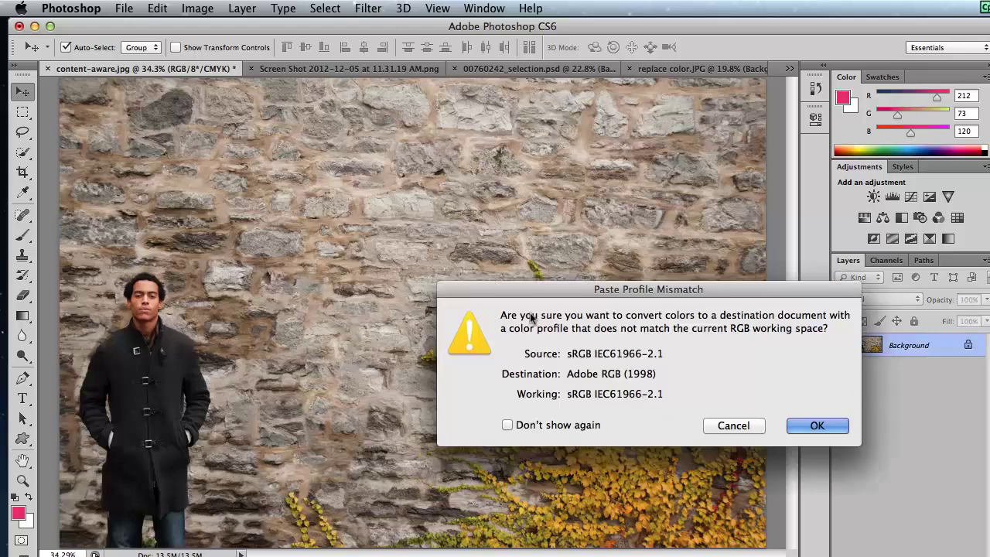
{"action": "left_click", "coordinate": [818, 425]}
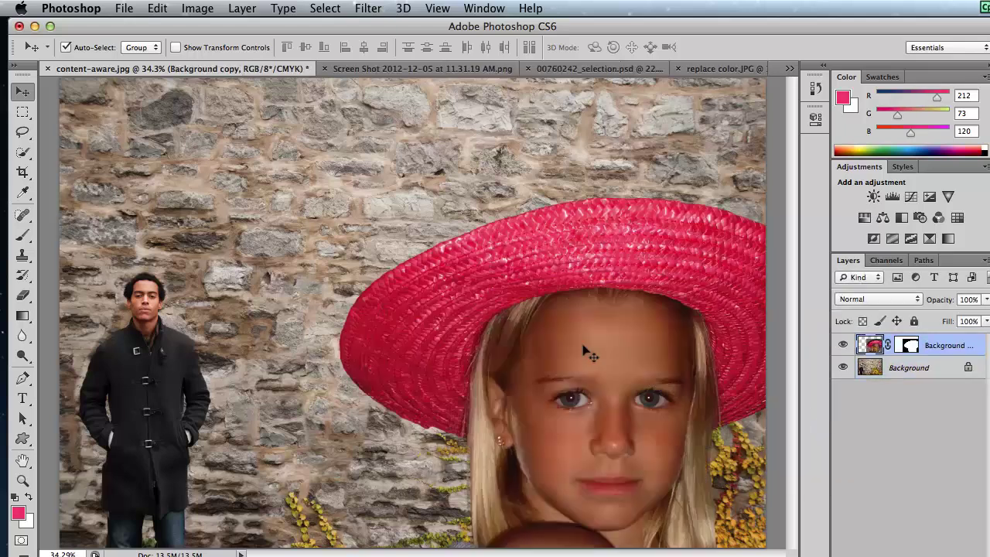
{"action": "left_click_drag", "start_coordinate": [596, 360], "coordinate": [520, 267]}
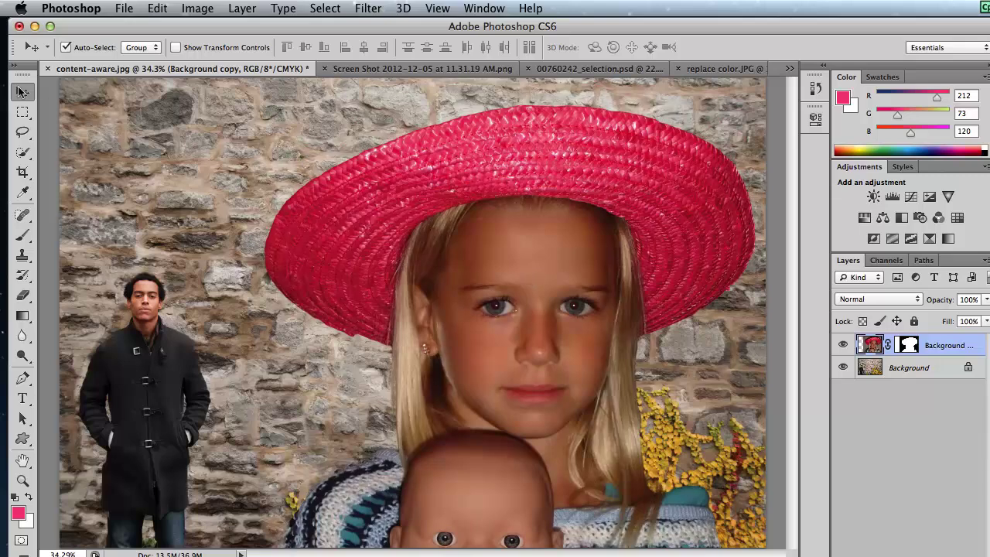
- Scale the girl's layer to 62.24% using transform controls, place her over the ivy beside the man and hide the controls
{"action": "left_click", "coordinate": [174, 47]}
{"action": "left_click_drag", "start_coordinate": [451, 187], "coordinate": [462, 308]}
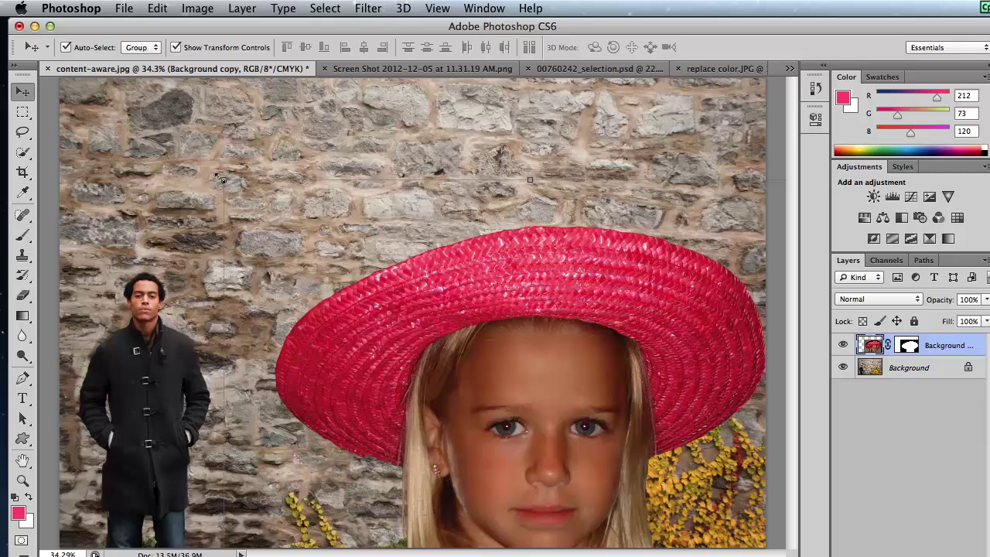
{"action": "left_click", "coordinate": [220, 179]}
{"action": "left_click_drag", "start_coordinate": [220, 179], "coordinate": [414, 434]}
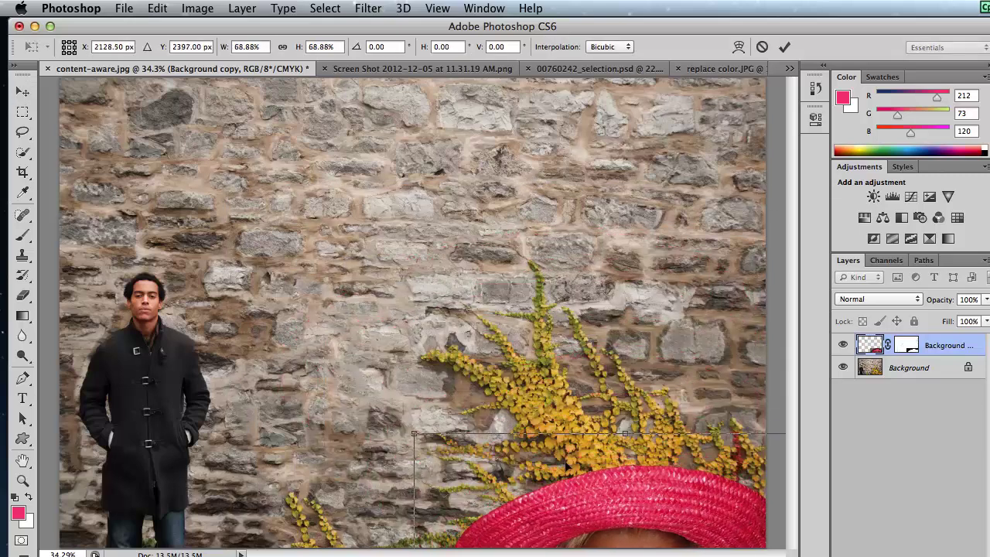
{"action": "left_click_drag", "start_coordinate": [594, 507], "coordinate": [473, 241]}
{"action": "left_click_drag", "start_coordinate": [278, 155], "coordinate": [325, 213]}
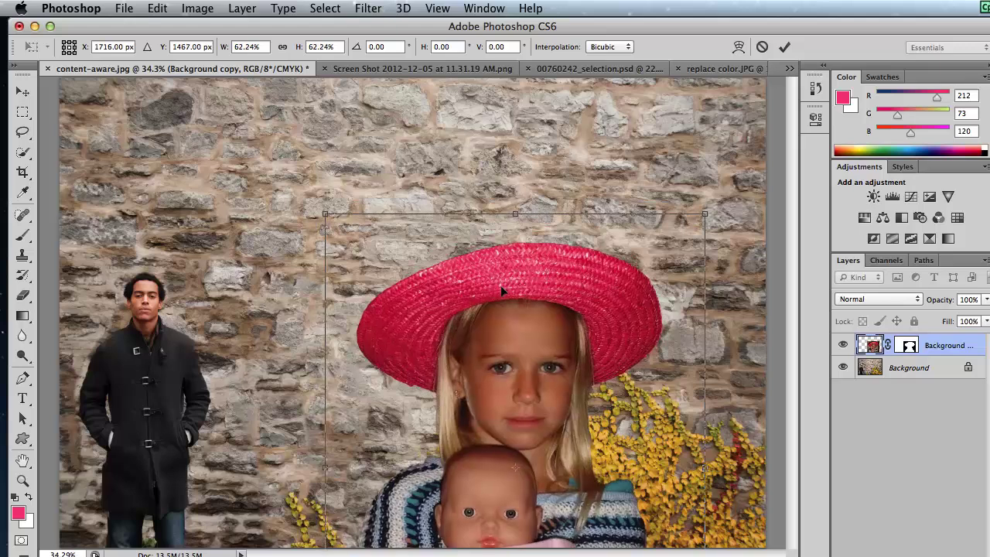
{"action": "left_click_drag", "start_coordinate": [520, 303], "coordinate": [541, 222]}
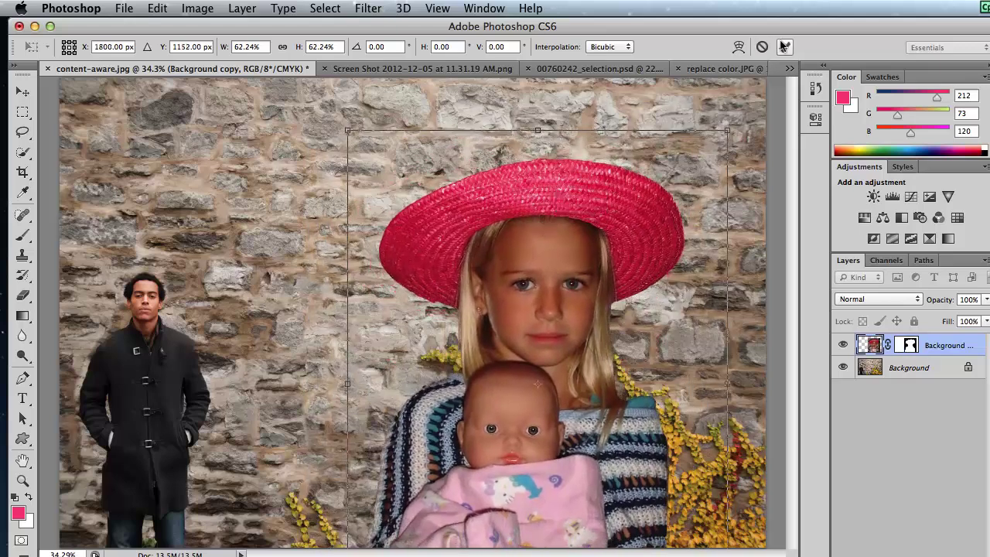
{"action": "left_click", "coordinate": [783, 46]}
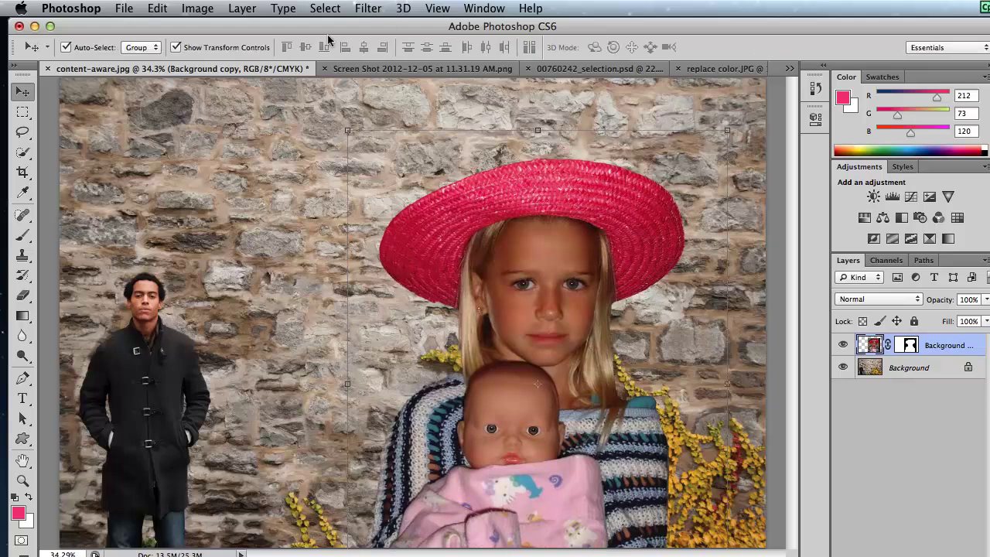
{"action": "left_click", "coordinate": [174, 47]}
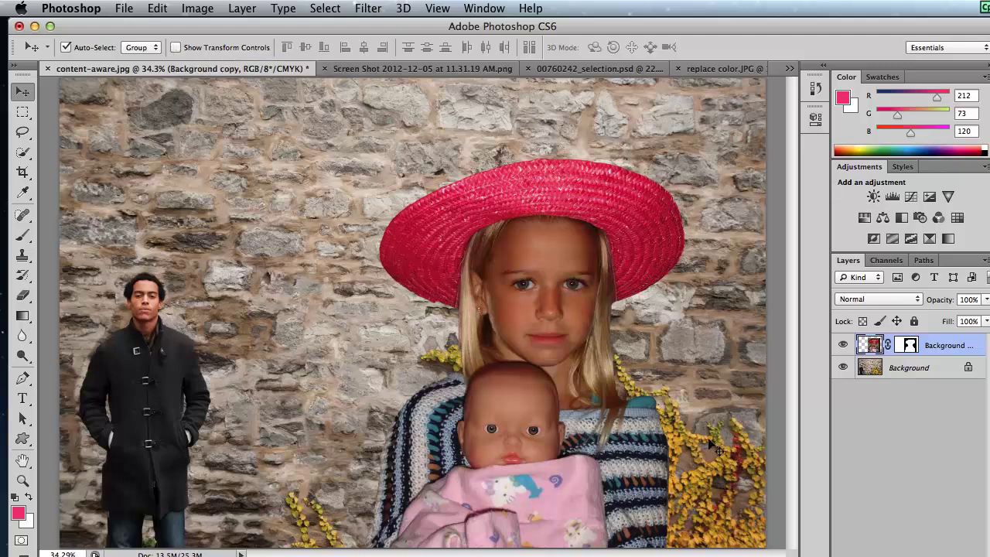
{"action": "left_click_drag", "start_coordinate": [580, 453], "coordinate": [578, 415]}
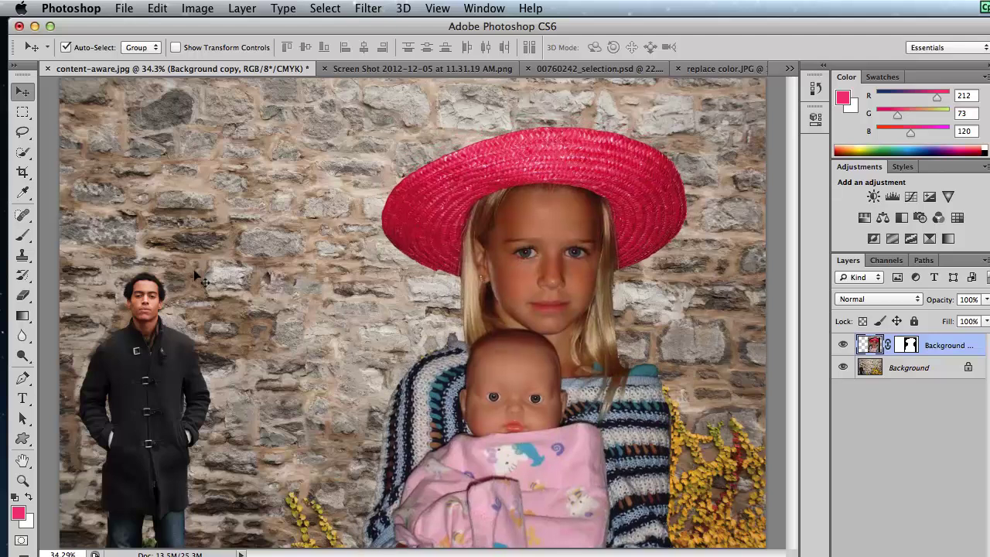
{"action": "left_click", "coordinate": [23, 216]}
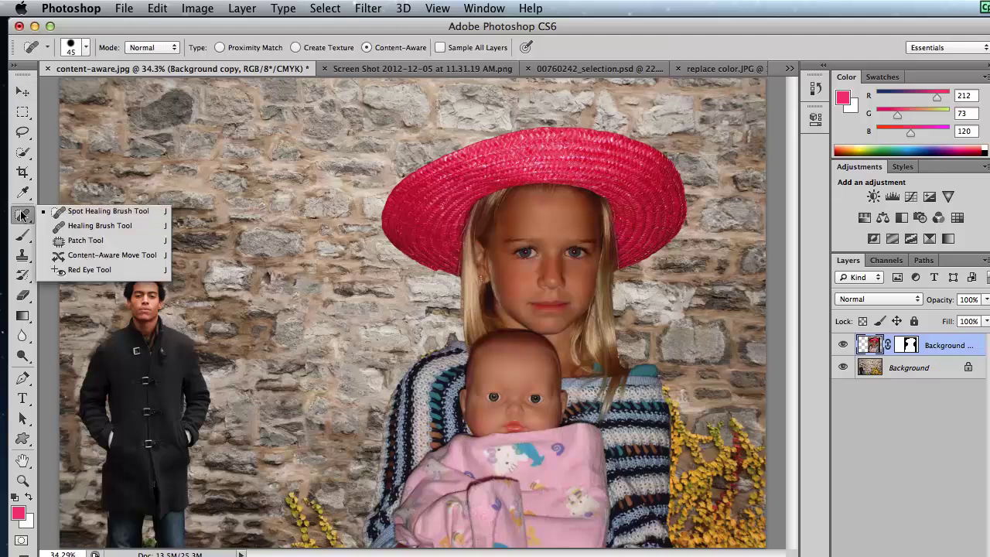
{"action": "left_click", "coordinate": [78, 269]}
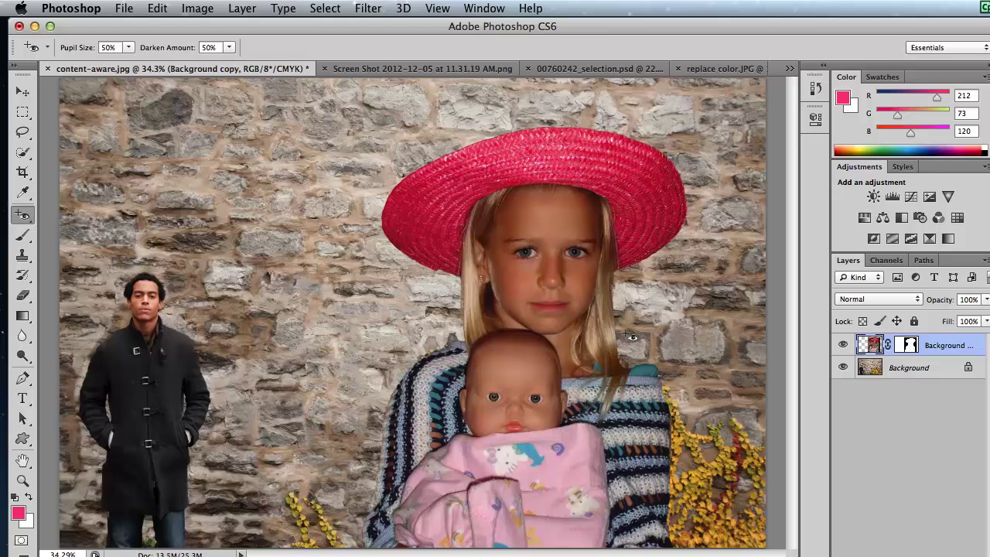
{"action": "left_click", "coordinate": [24, 92]}
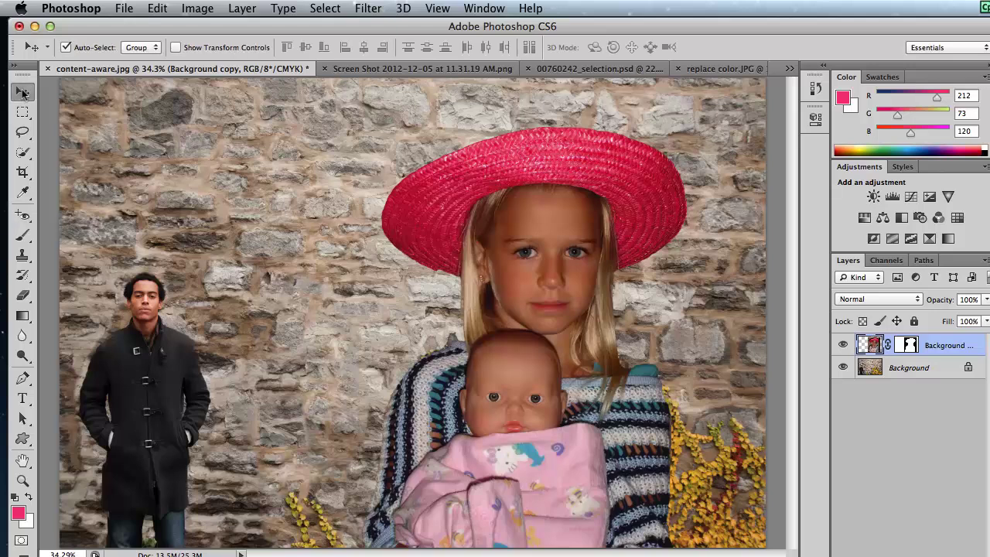
- Examine the girl's hair edges against the stone wall up close on both sides of her face, and return to the full image view
{"action": "left_click", "coordinate": [23, 480]}
{"action": "left_click_drag", "start_coordinate": [603, 281], "coordinate": [693, 431]}
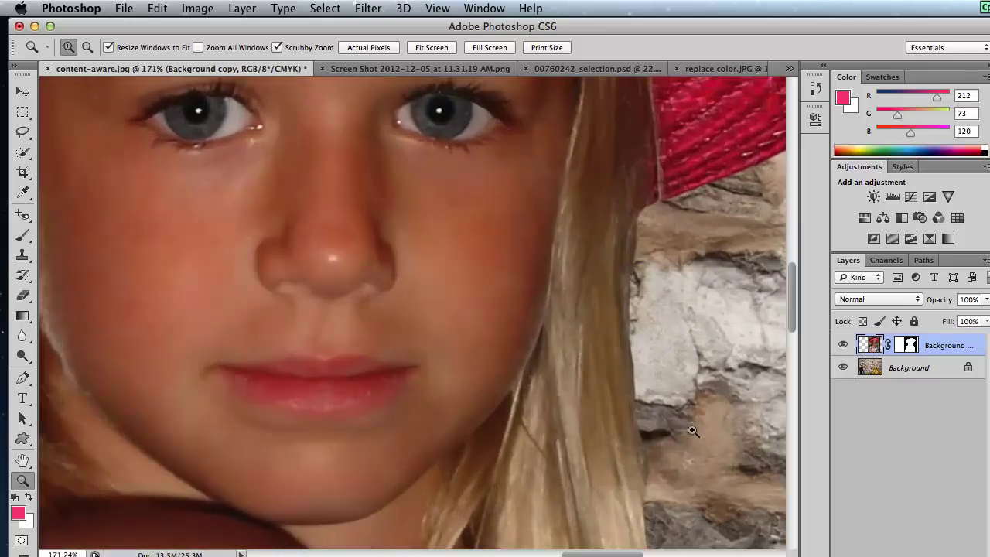
{"action": "left_click_drag", "start_coordinate": [576, 454], "coordinate": [515, 252]}
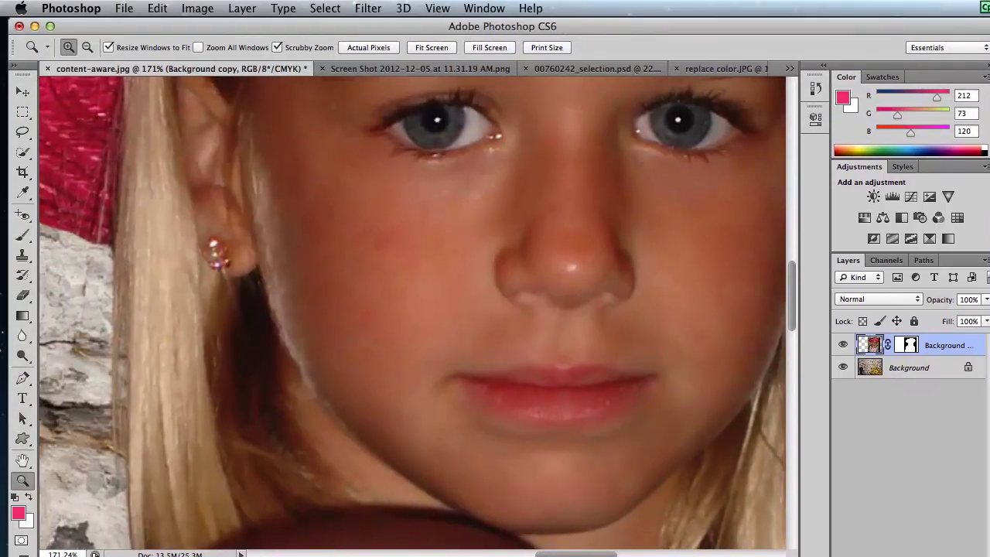
{"action": "double_click", "coordinate": [22, 459]}
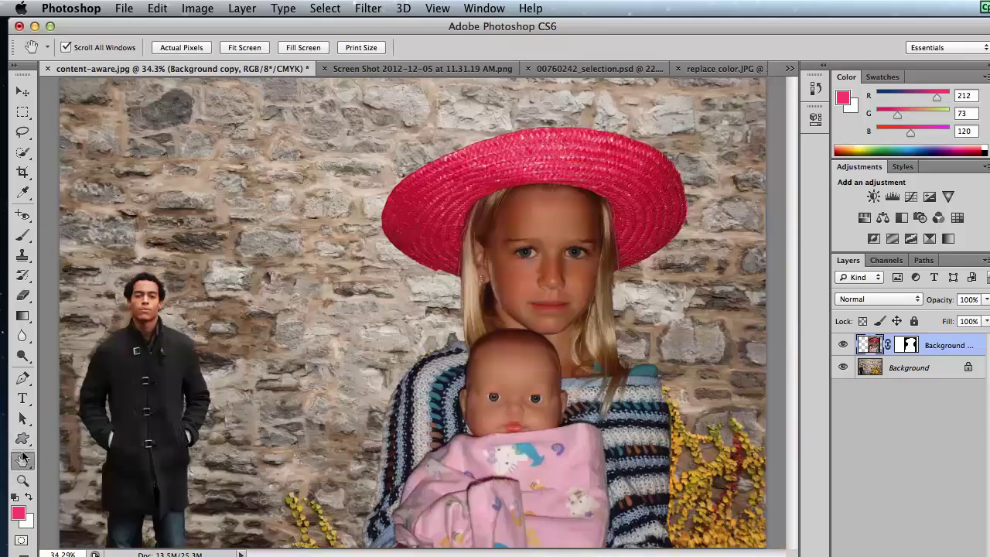